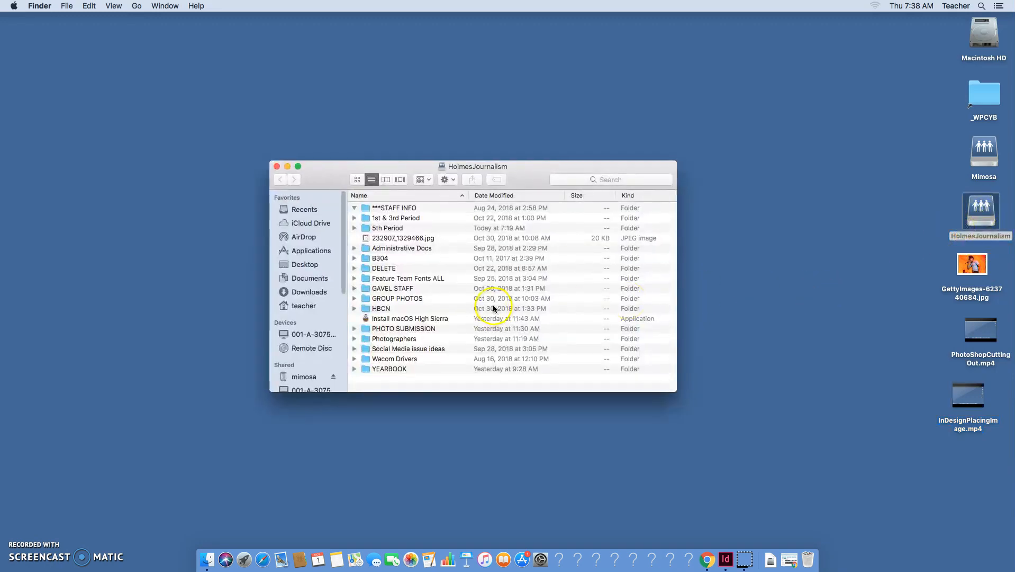
# Step: Open the InDesign poster document from the student's folder inside the 5th Period folder
pyautogui.click(379, 229)
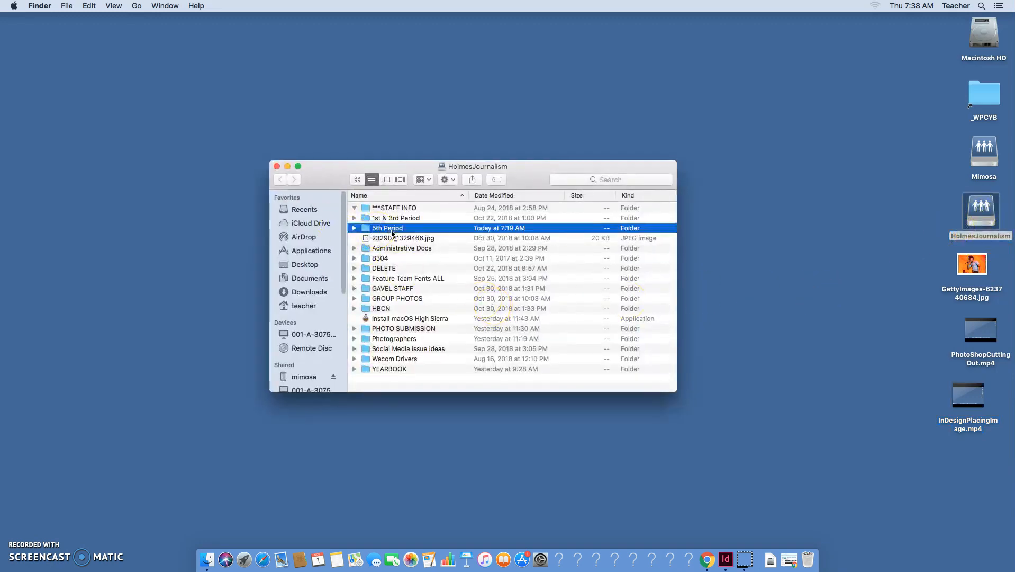
pyautogui.doubleClick(391, 229)
pyautogui.doubleClick(394, 208)
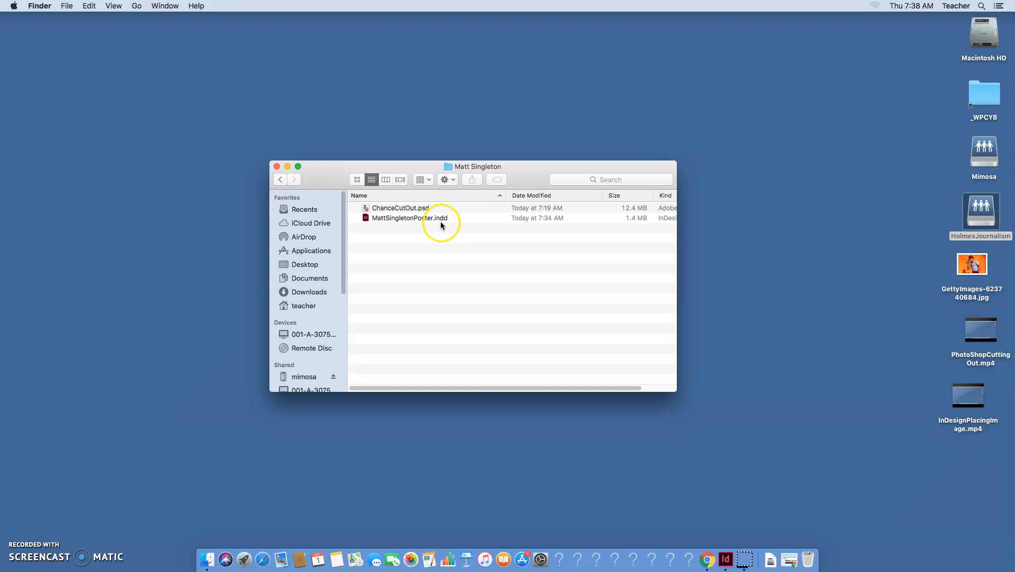
pyautogui.doubleClick(404, 219)
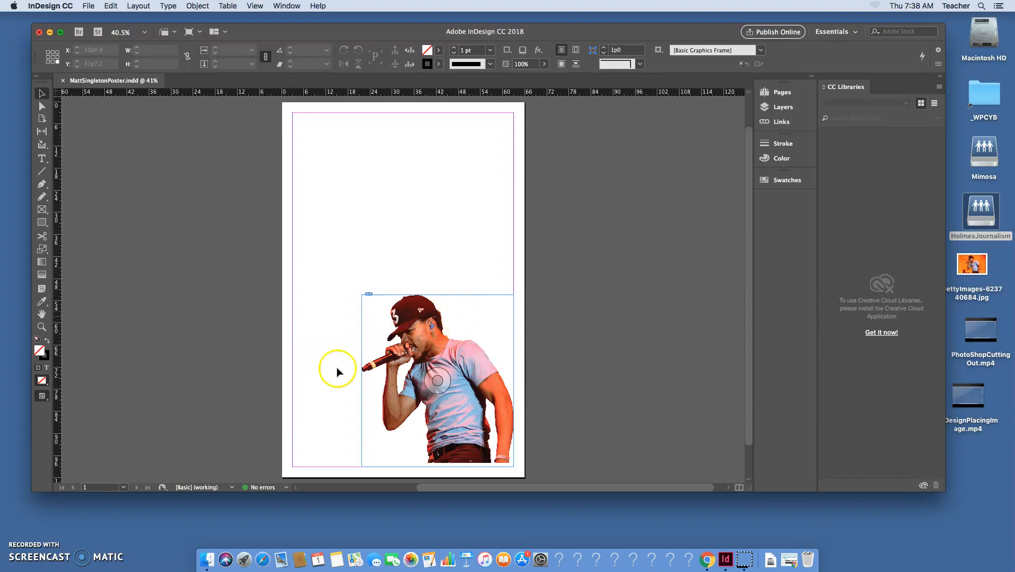
pyautogui.click(21, 553)
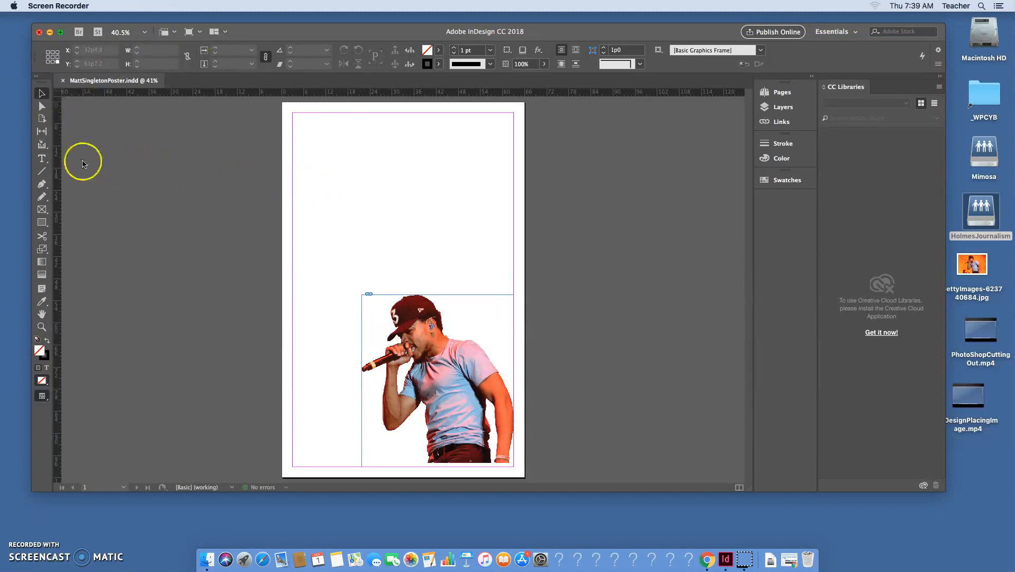
pyautogui.click(44, 156)
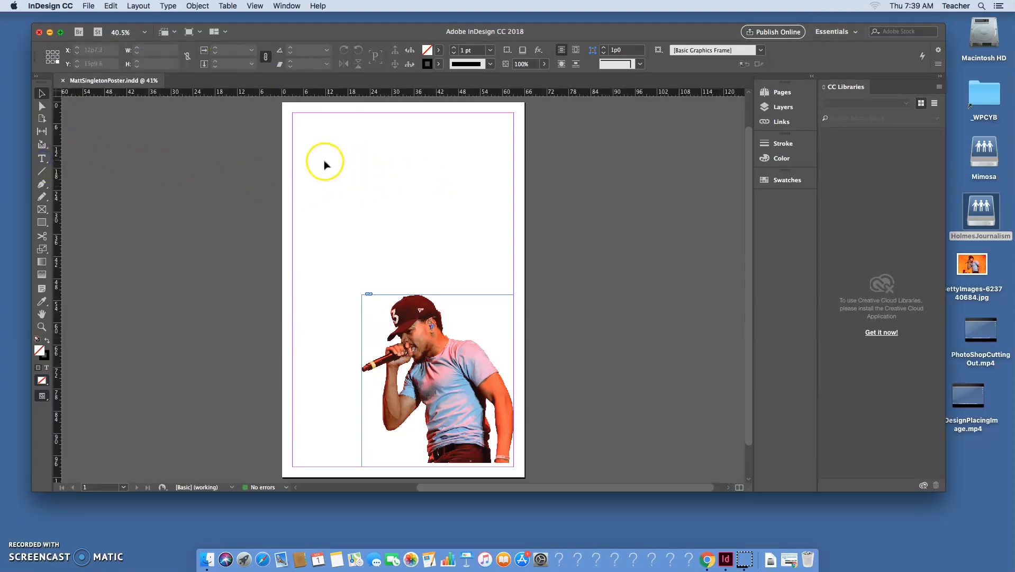
pyautogui.click(42, 158)
pyautogui.moveTo(336, 161); pyautogui.dragTo(414, 245)
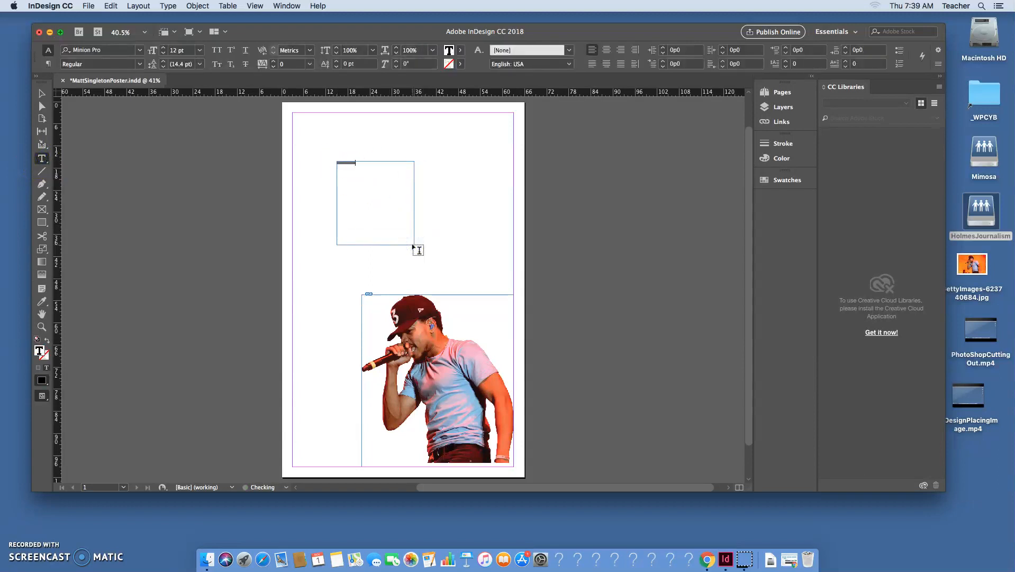
pyautogui.press('super+equal')
pyautogui.press('super+equal')
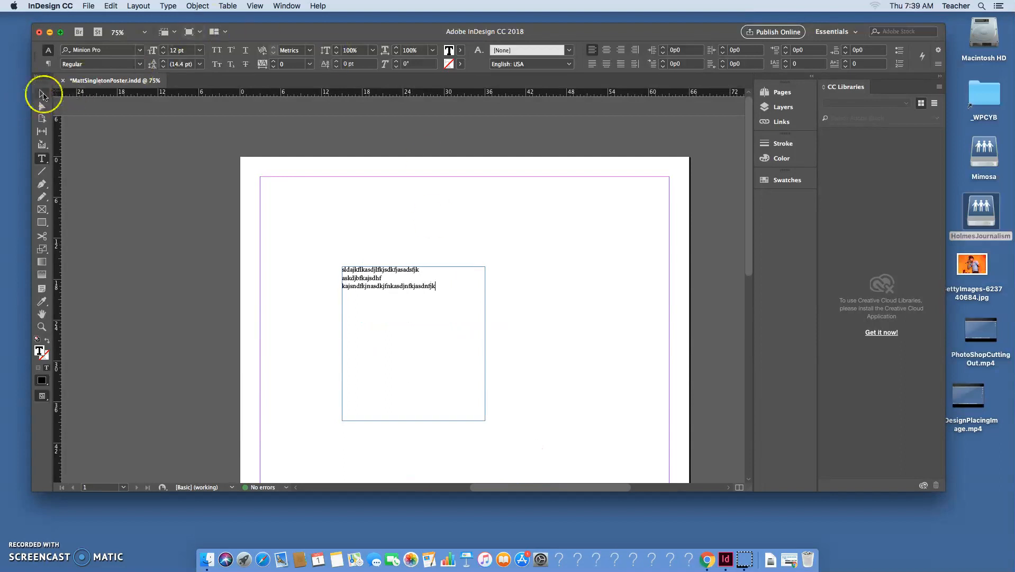
pyautogui.click(42, 93)
pyautogui.press('BackSpace')
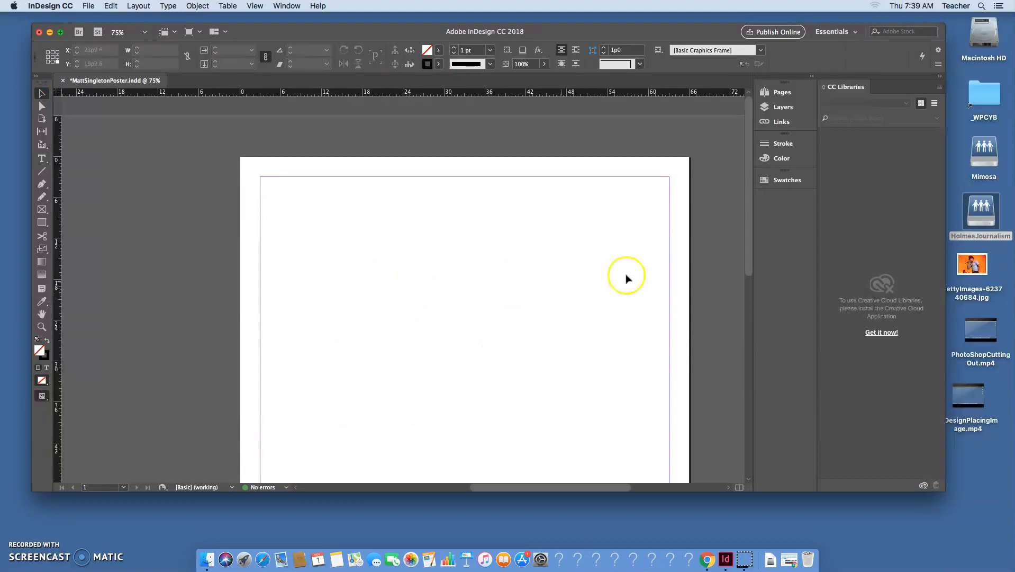
# Step: Draw a text frame about 60p0 wide and 12p3 high along the page's upper margin, spanning from side margin to side margin
pyautogui.scroll(-5, 619, 268)
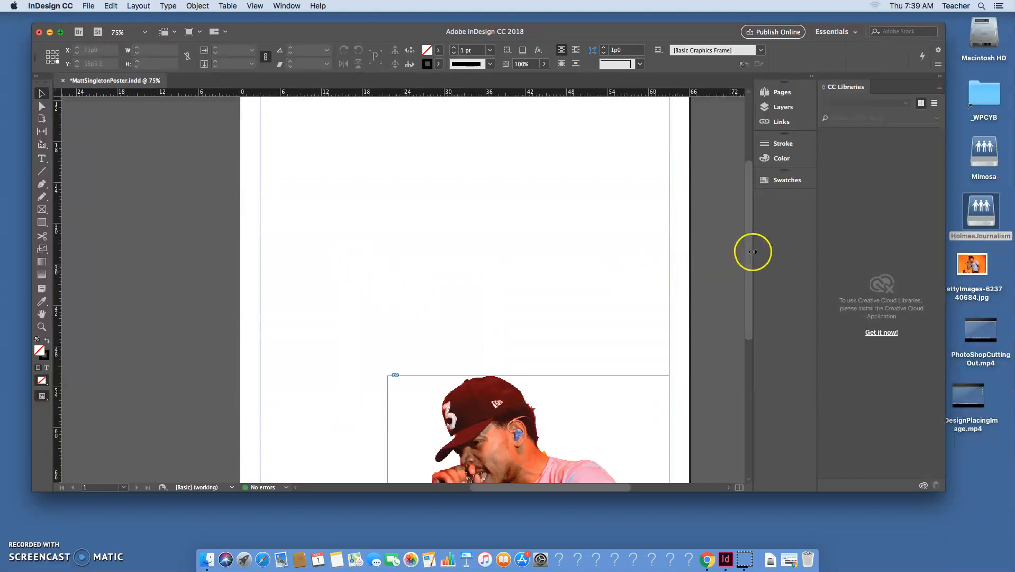
pyautogui.press('super+minus')
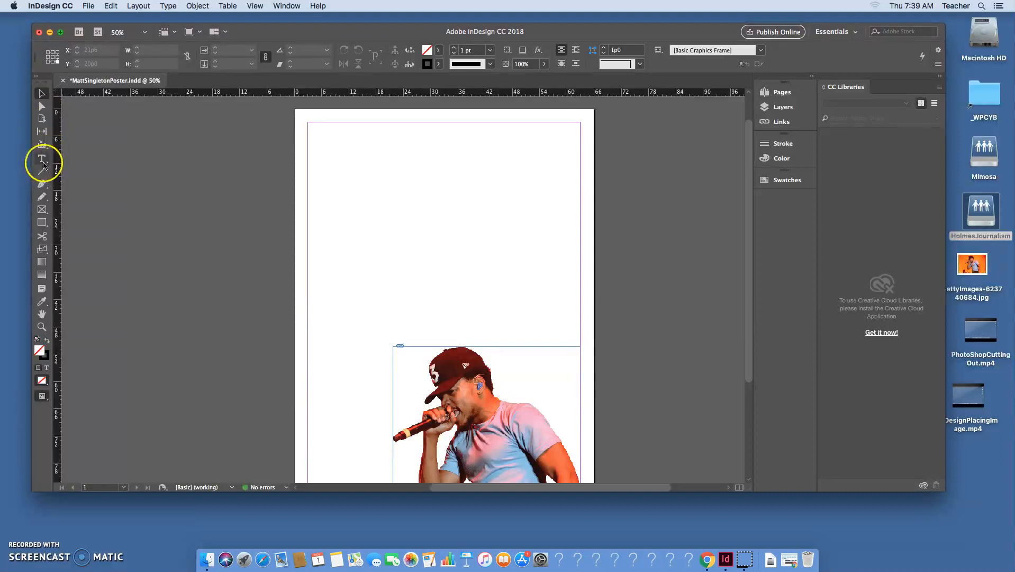
pyautogui.moveTo(46, 163); pyautogui.dragTo(124, 170)
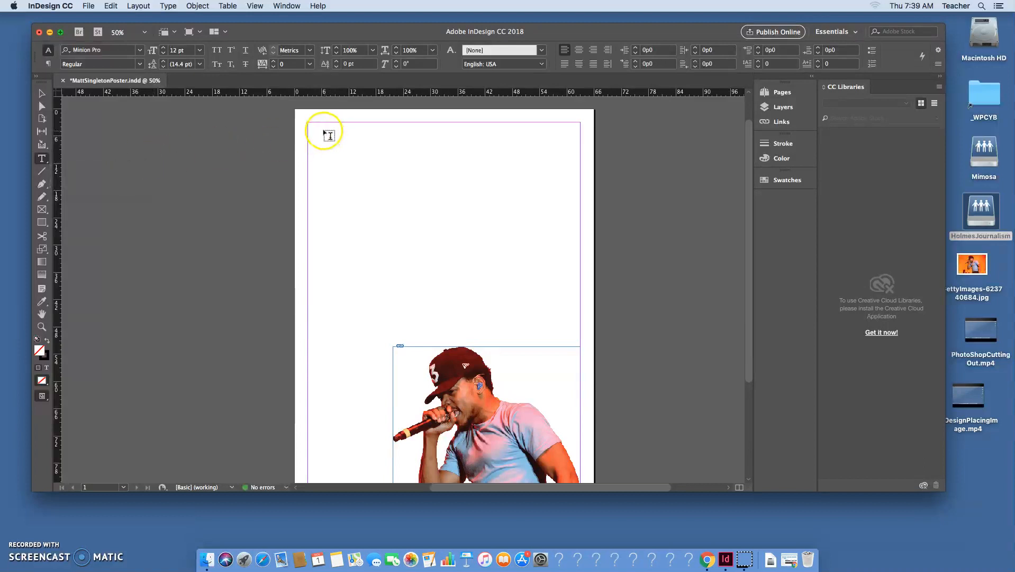
pyautogui.moveTo(308, 123); pyautogui.dragTo(580, 178)
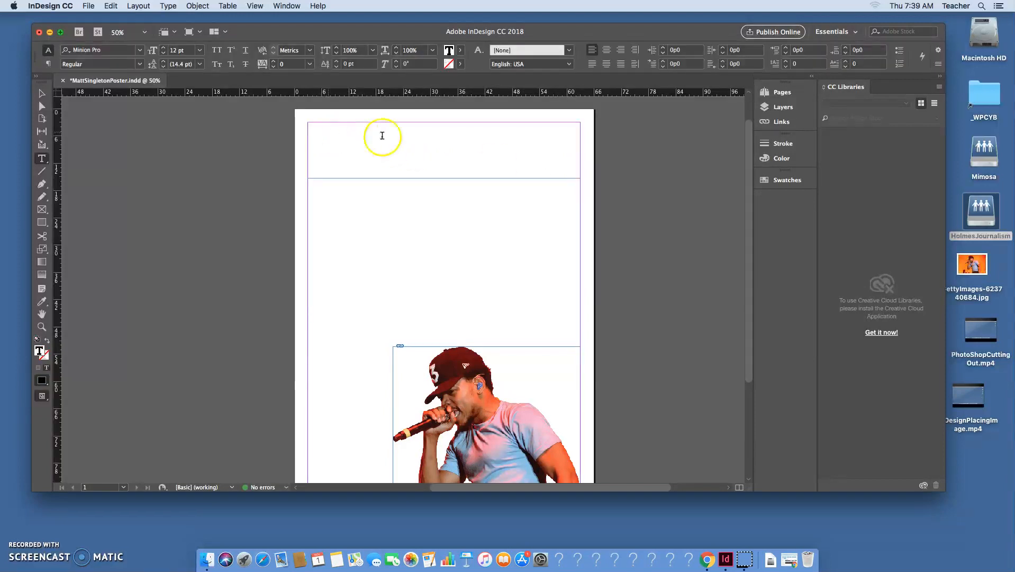
# Step: Set the new text frame's font to Futura Condensed Medium at 48 pt
pyautogui.click(140, 52)
pyautogui.moveTo(299, 103); pyautogui.dragTo(271, 394)
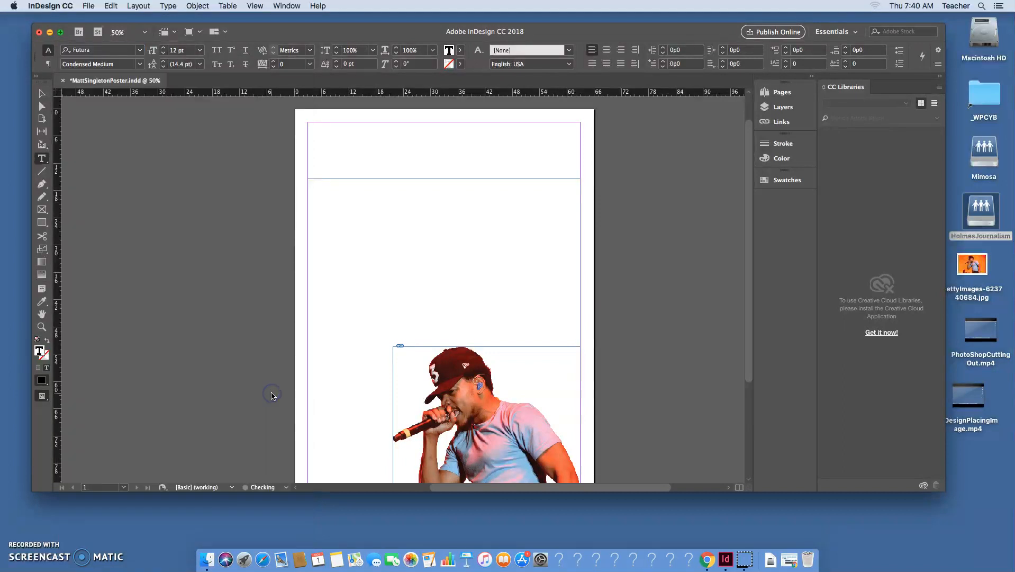
pyautogui.click(201, 51)
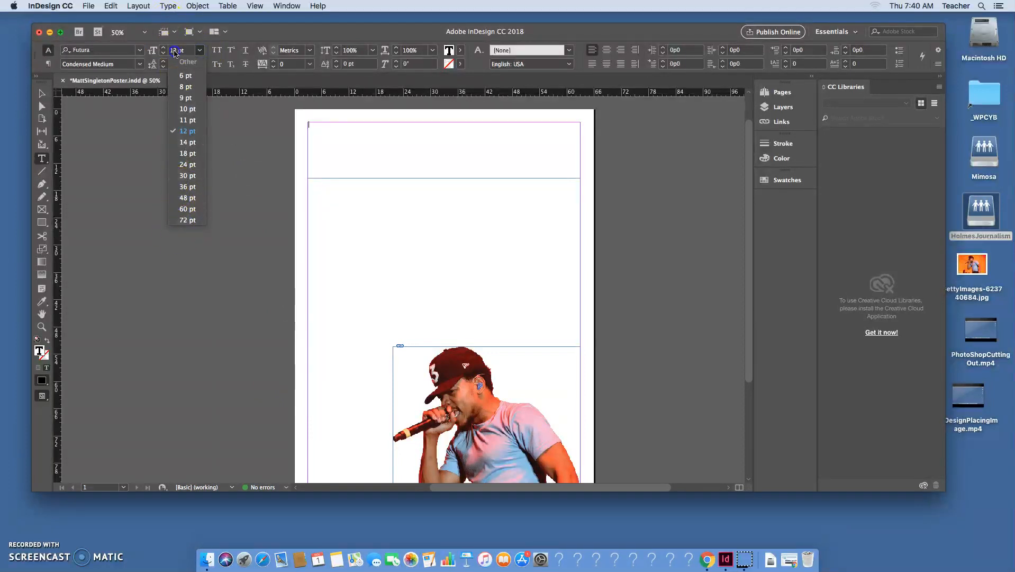
pyautogui.click(175, 50)
pyautogui.click(201, 51)
pyautogui.click(174, 51)
pyautogui.click(175, 52)
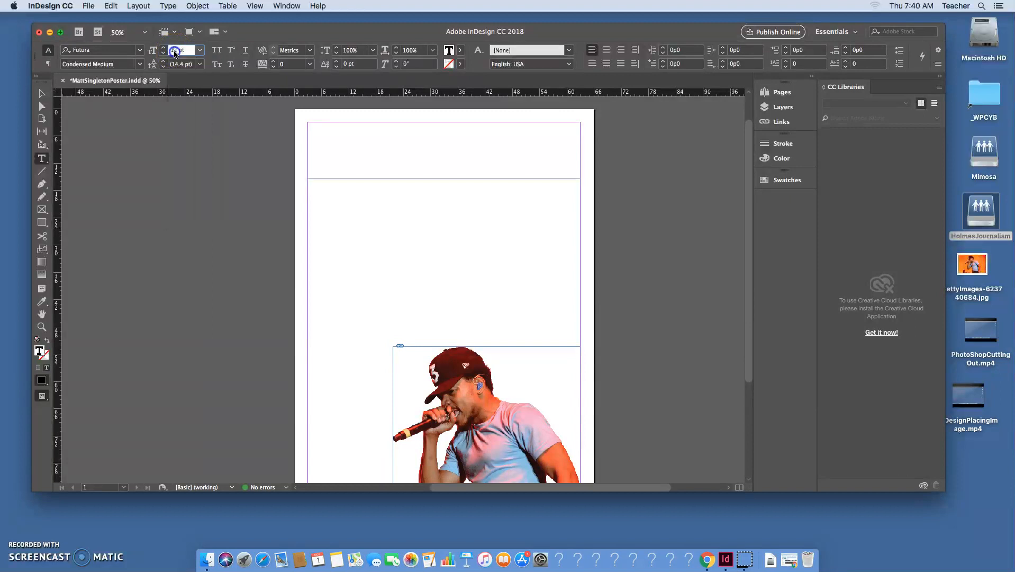
pyautogui.click(199, 50)
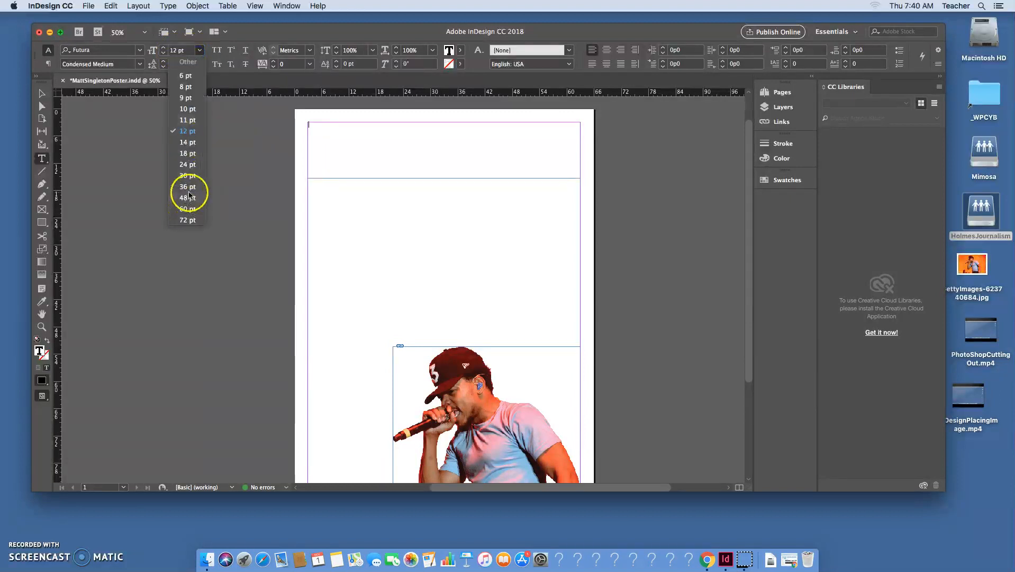
pyautogui.click(188, 198)
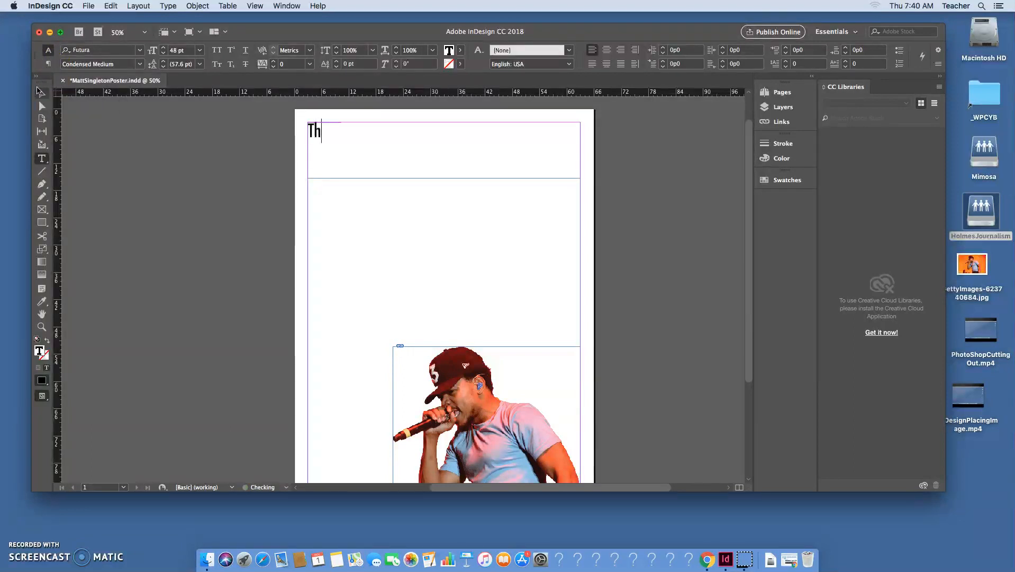
# Step: Enter "The people's champ must be everything the people can't be." in the text frame
pyautogui.write("ople'")
pyautogui.write('s champe')
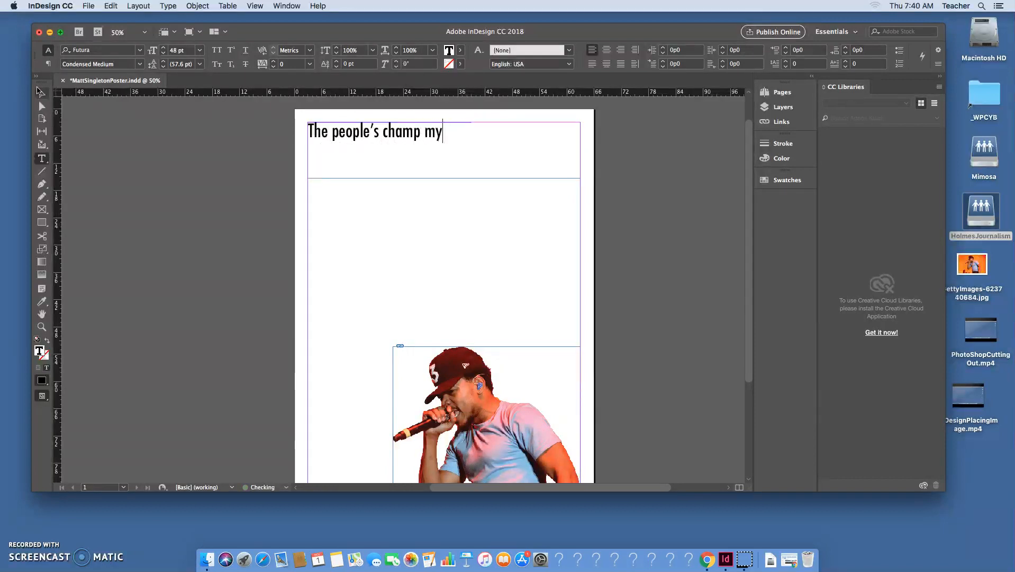
pyautogui.write('must be everything the people')
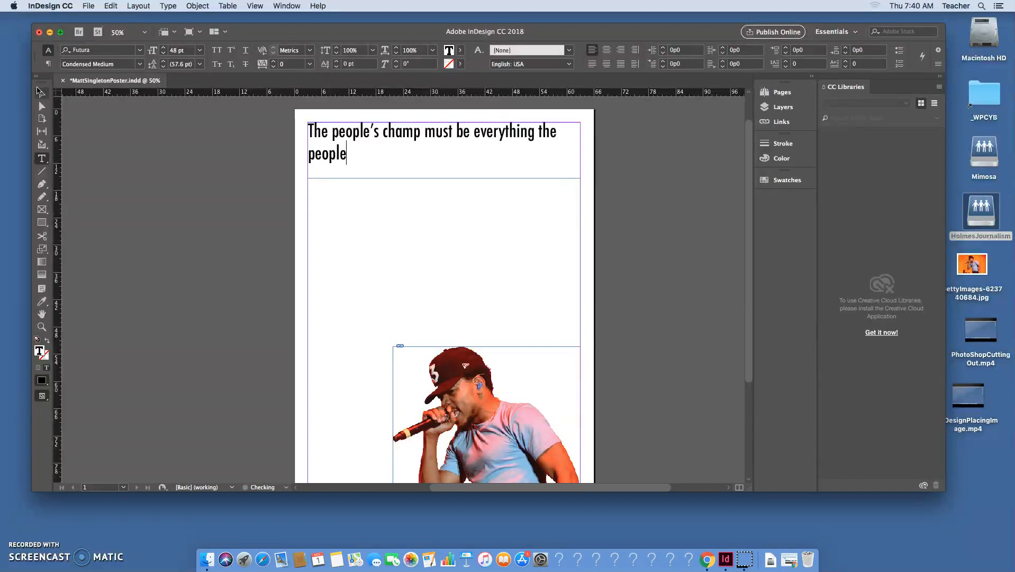
pyautogui.write(" can't be.")
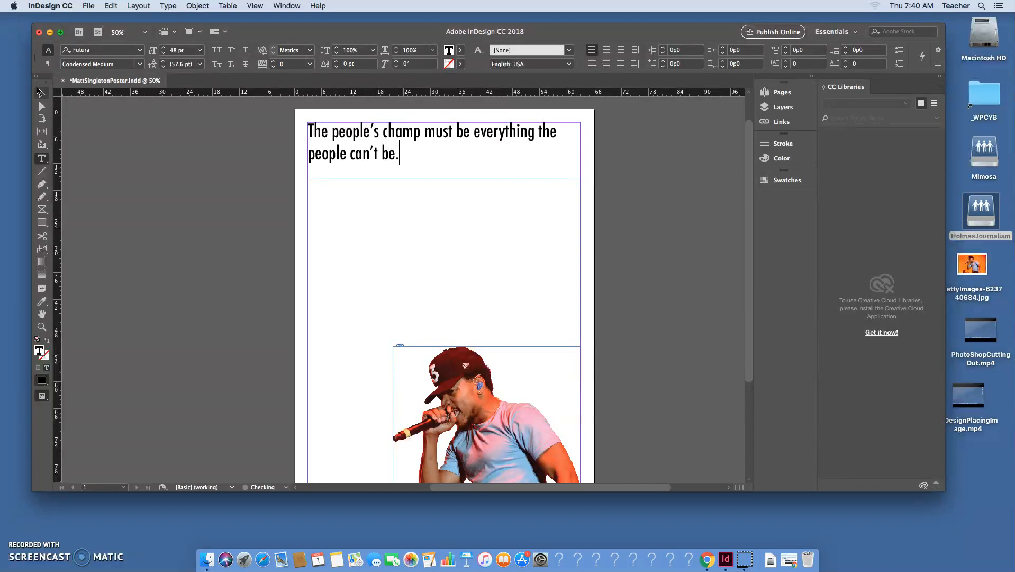
# Step: Move the text frame away from the page's upper-left margin corner and resize it to about 41p10 wide by 18p2 high
pyautogui.click(43, 95)
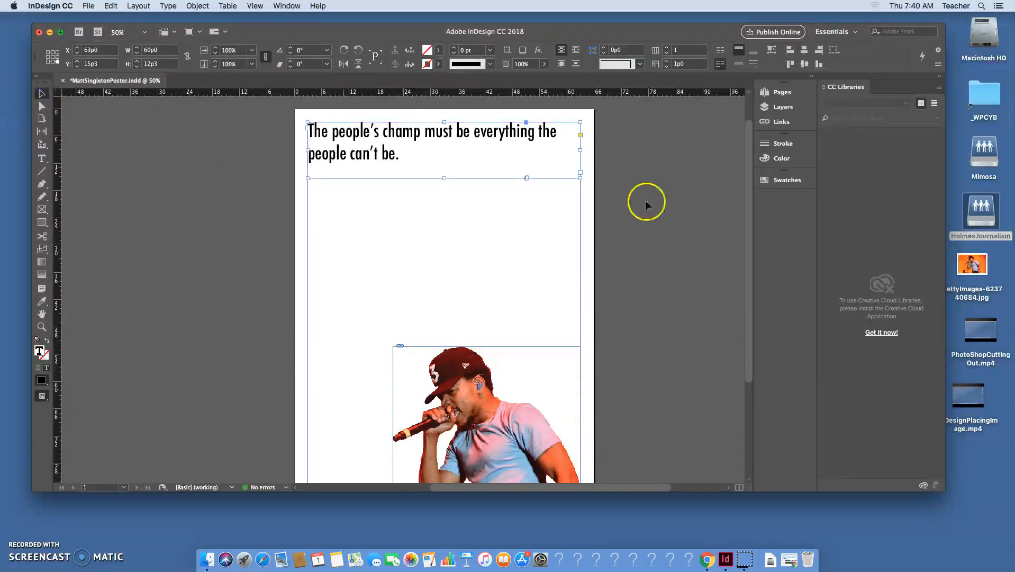
pyautogui.moveTo(581, 178); pyautogui.dragTo(471, 254)
pyautogui.moveTo(381, 167); pyautogui.dragTo(445, 193)
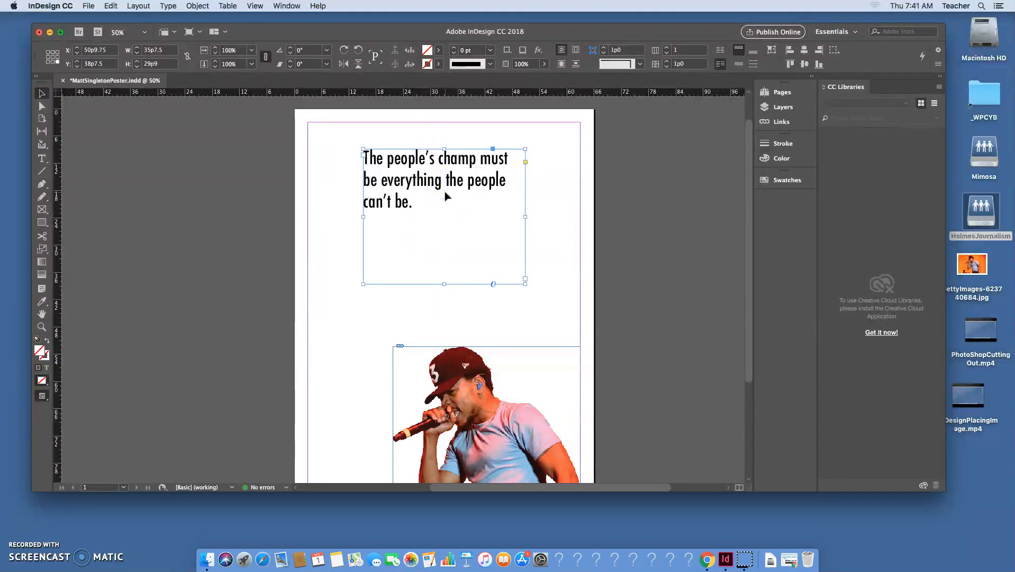
pyautogui.click(441, 200)
pyautogui.moveTo(525, 284); pyautogui.dragTo(553, 231)
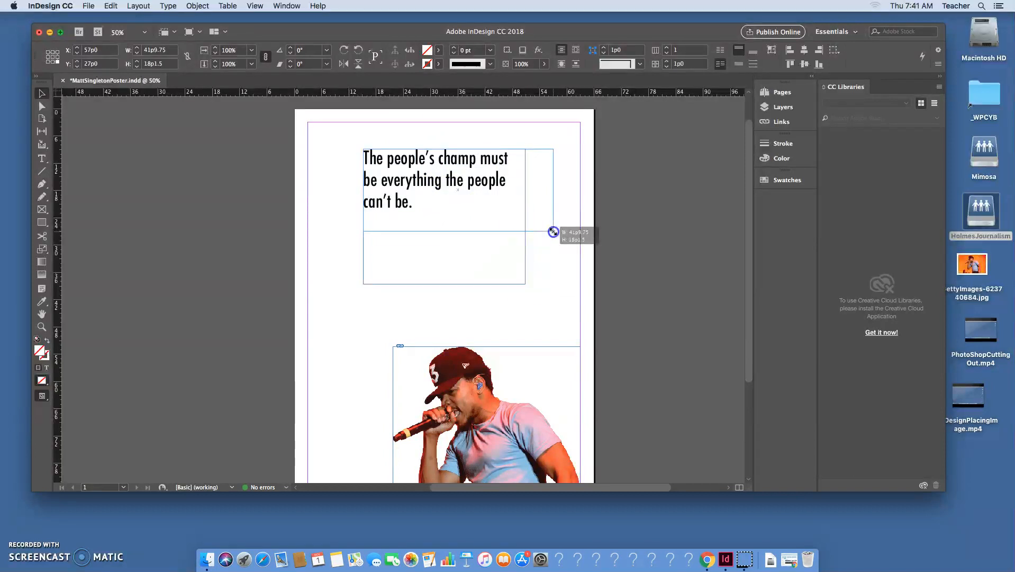
# Step: Replace the quote in the text frame with the headline "PEOPLE'S CHAMP"
pyautogui.doubleClick(533, 180)
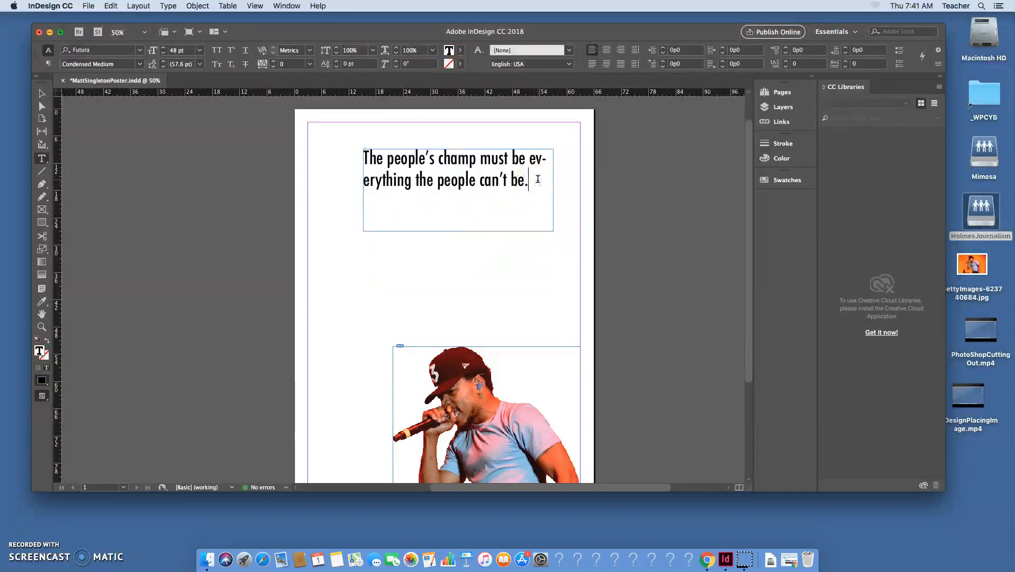
pyautogui.click(536, 181)
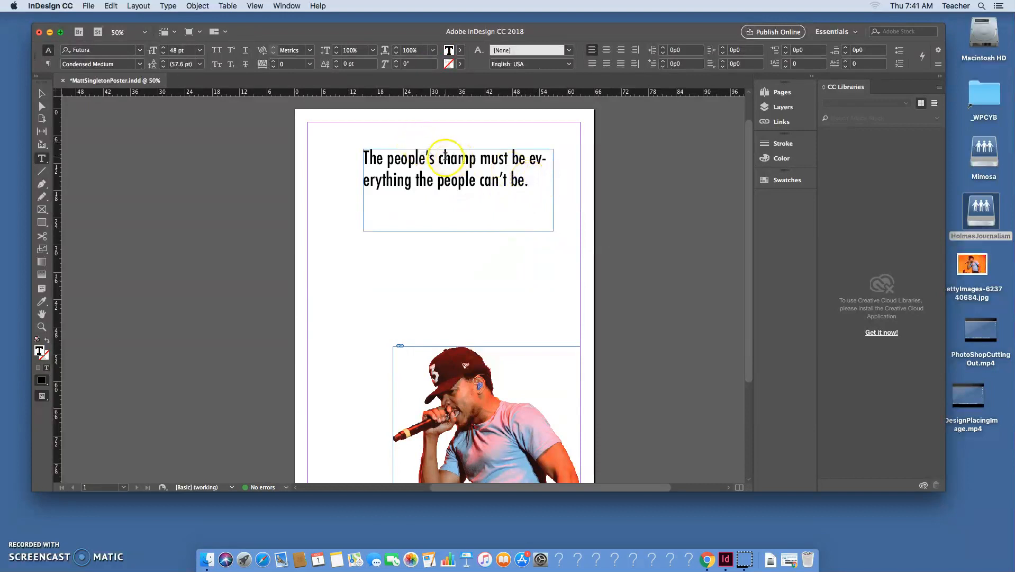
pyautogui.moveTo(388, 159); pyautogui.dragTo(483, 165)
pyautogui.click(387, 158)
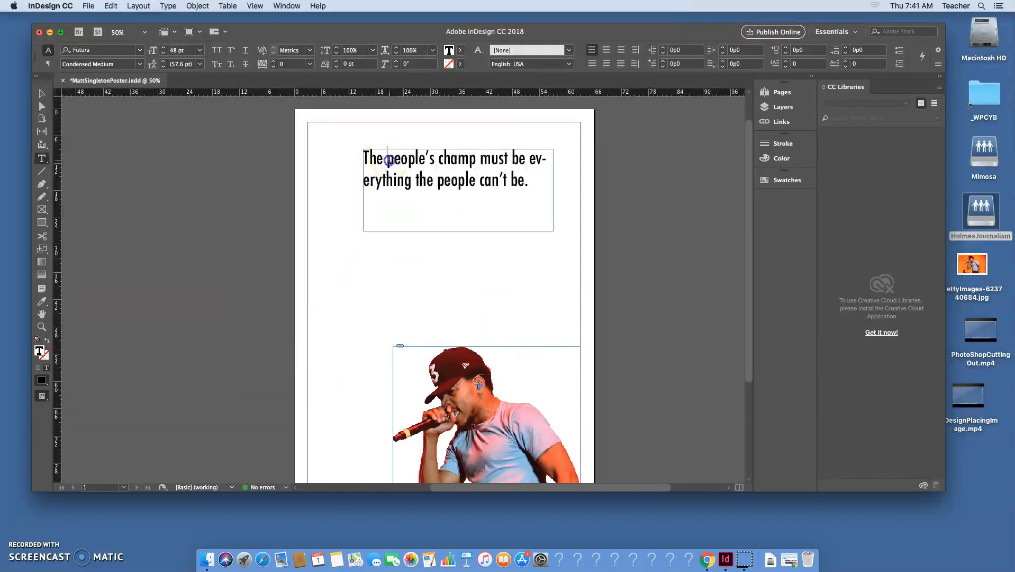
pyautogui.moveTo(388, 158); pyautogui.dragTo(362, 154)
pyautogui.press('BackSpace')
pyautogui.moveTo(510, 179); pyautogui.dragTo(344, 147)
pyautogui.press('BackSpace')
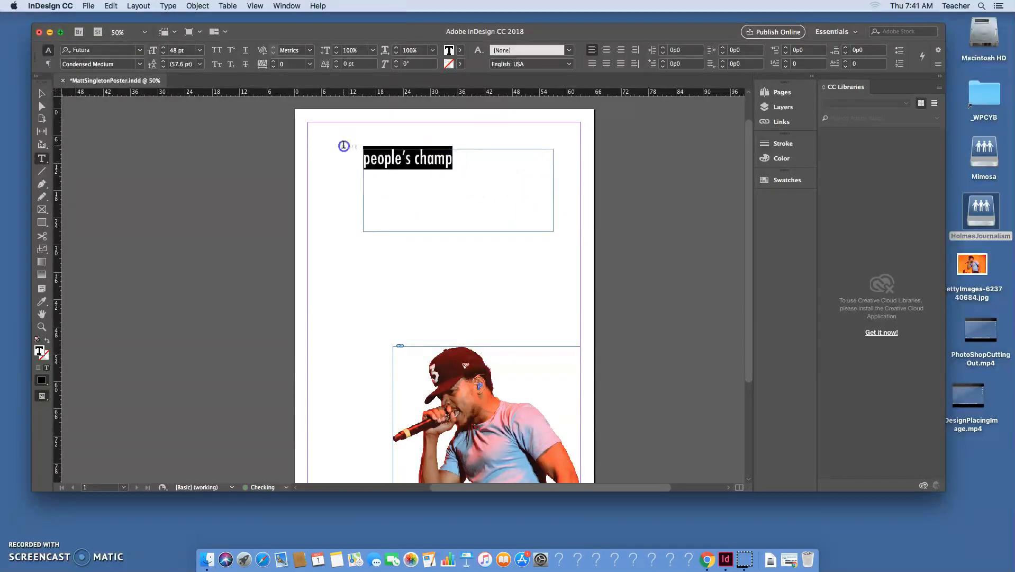
pyautogui.press('BackSpace')
pyautogui.write("PEOPLE'S CHAMP")
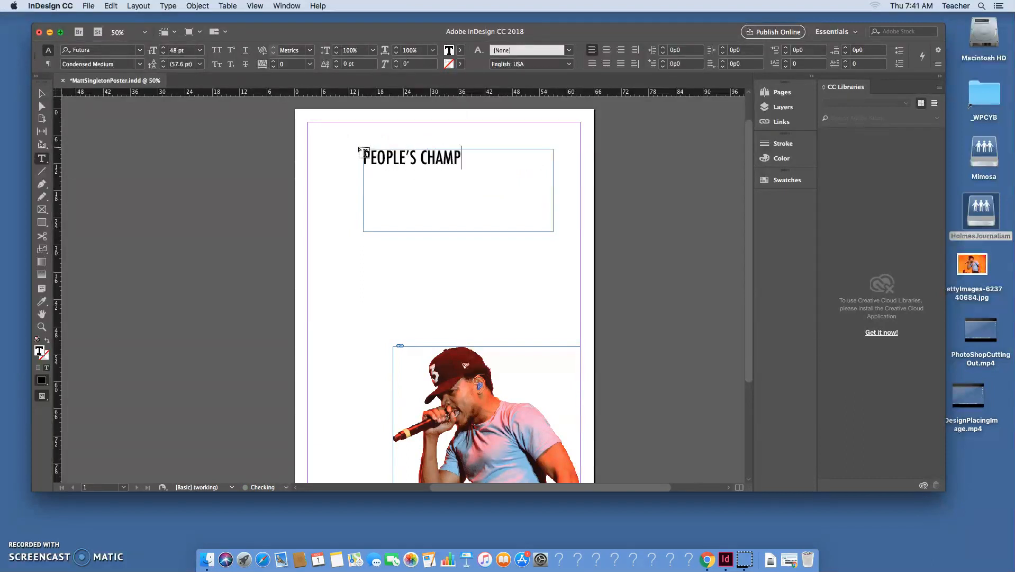
# Step: Resize the headline frame to about 57p1 wide by 16p5 high and move it against the page's left margin
pyautogui.click(42, 93)
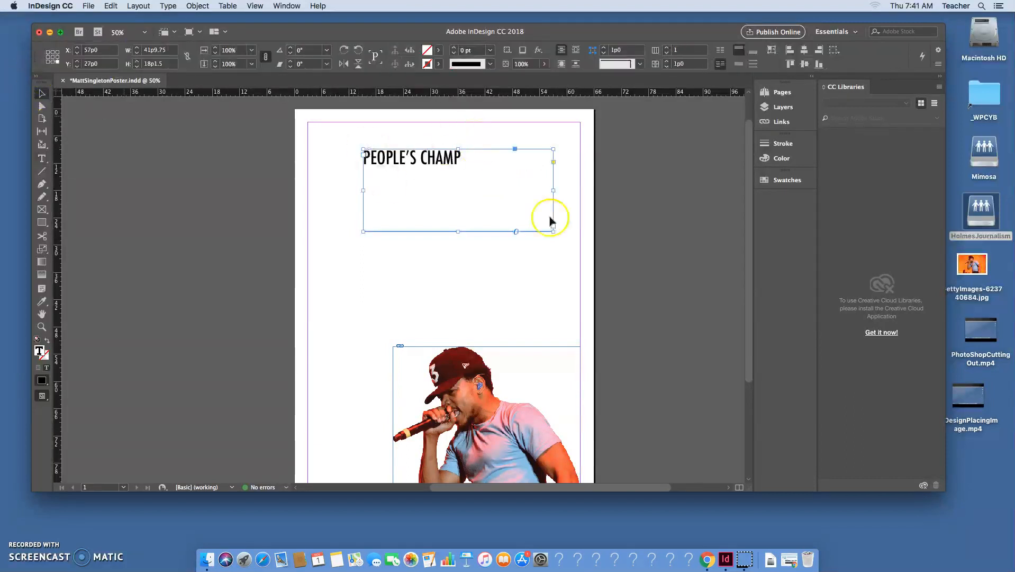
pyautogui.moveTo(553, 231); pyautogui.dragTo(622, 223)
pyautogui.moveTo(445, 167); pyautogui.dragTo(312, 157)
# Step: Set the "PEOPLE'S CHAMP" text to 144 pt and widen its frame past the page edge to about 85p8
pyautogui.doubleClick(422, 167)
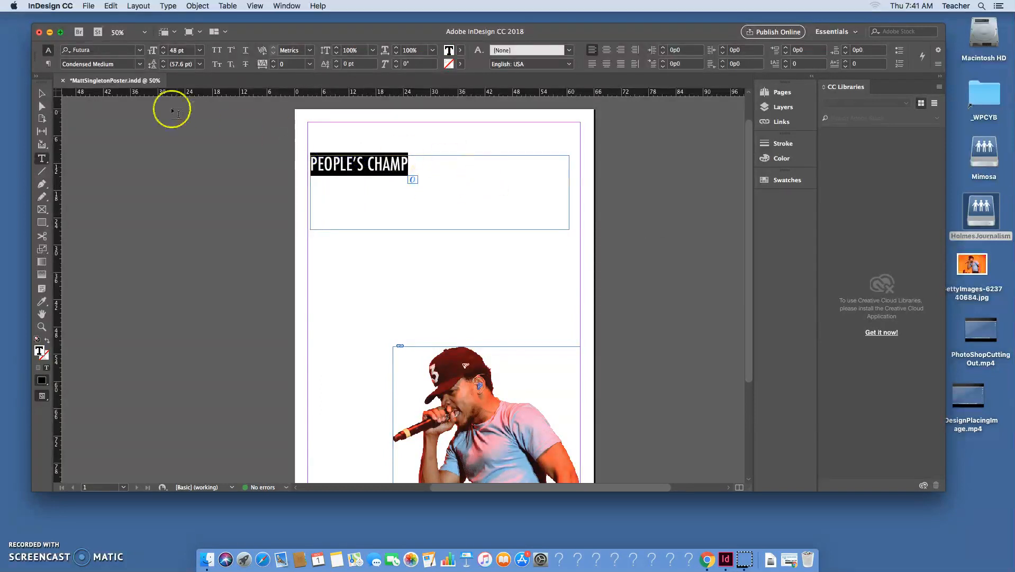
pyautogui.click(175, 52)
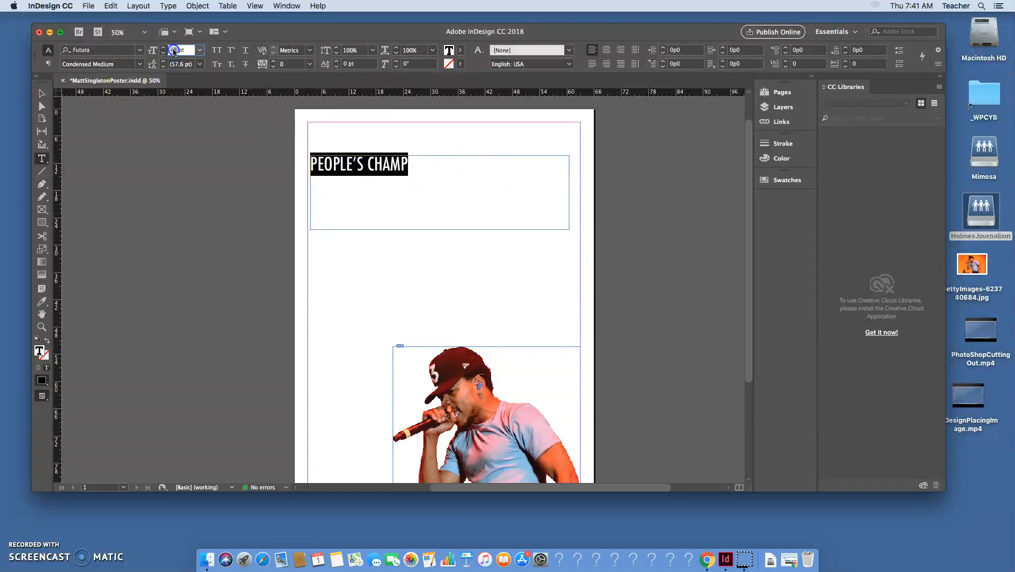
pyautogui.write('144')
pyautogui.press('Return')
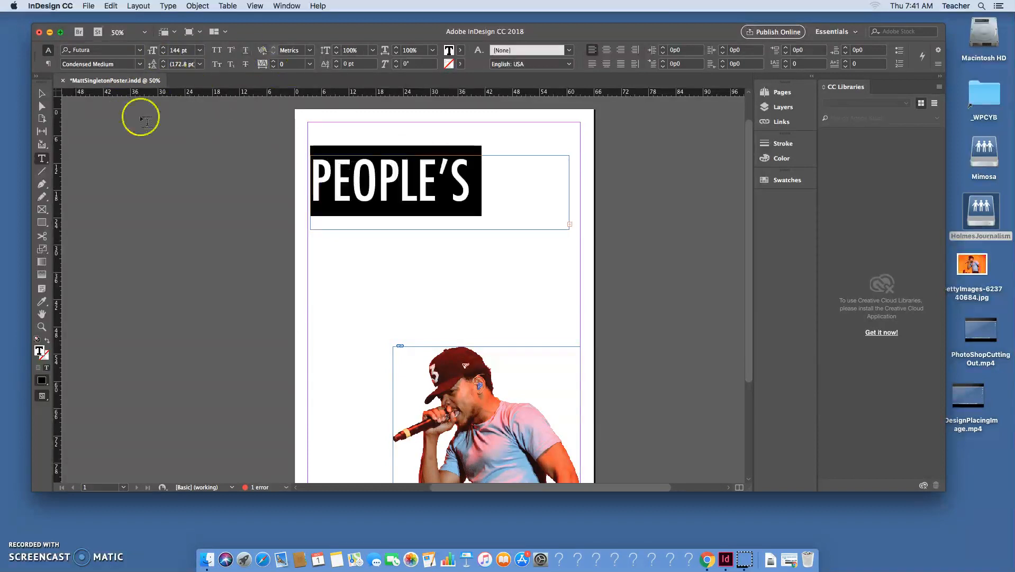
pyautogui.click(42, 94)
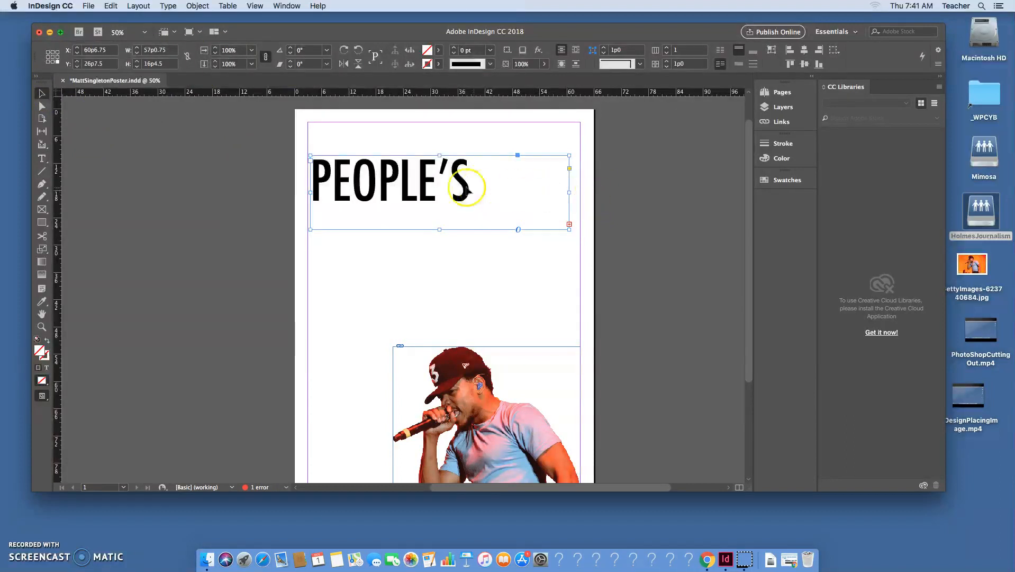
pyautogui.moveTo(569, 192); pyautogui.dragTo(699, 197)
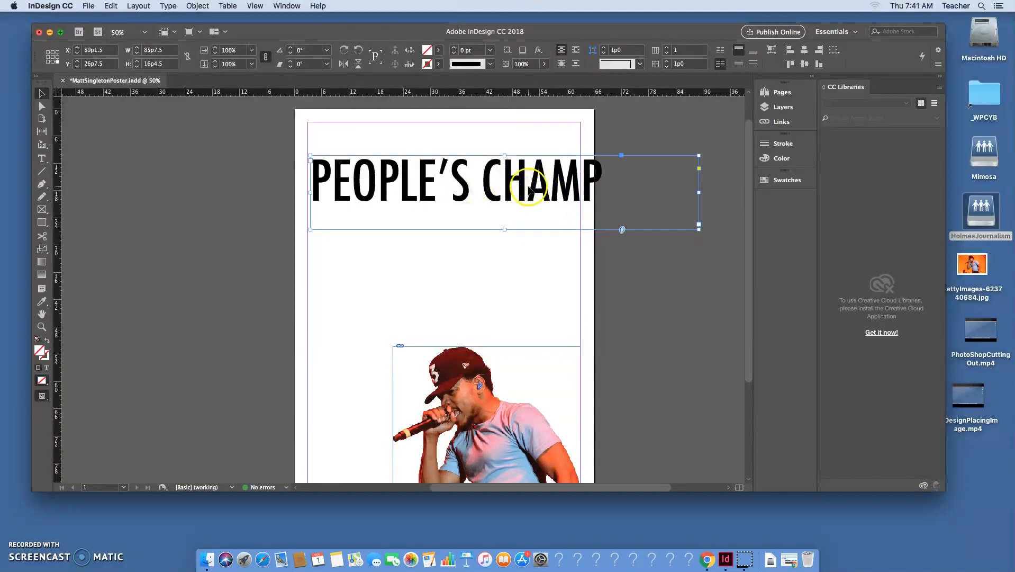
# Step: Cut the headline down to "PEOPLE'S" and shrink its frame to about 36p10 wide by 12p3 high
pyautogui.doubleClick(610, 173)
pyautogui.moveTo(610, 174); pyautogui.dragTo(301, 148)
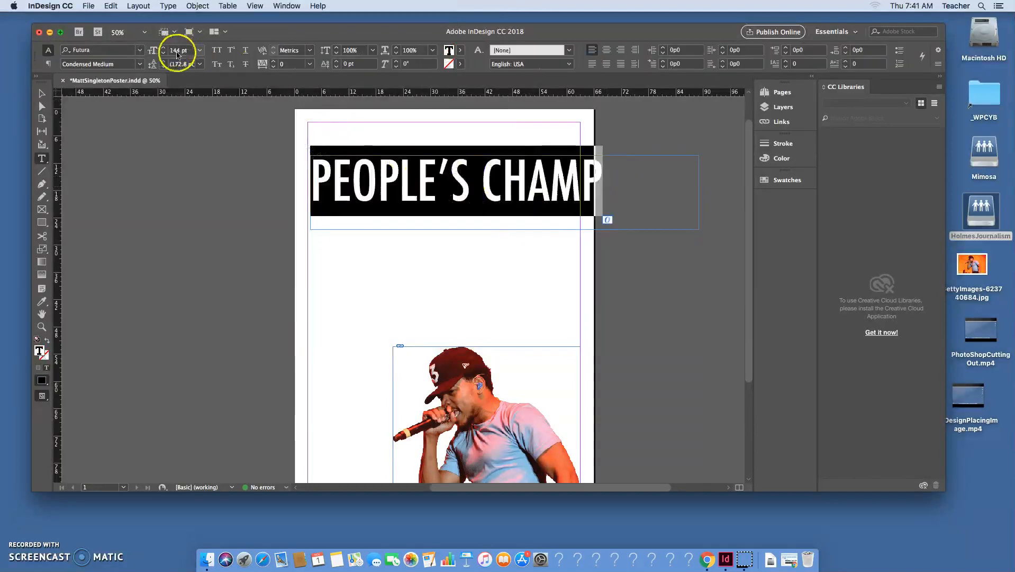
pyautogui.click(42, 93)
pyautogui.doubleClick(546, 200)
pyautogui.moveTo(471, 191); pyautogui.dragTo(647, 212)
pyautogui.press('BackSpace')
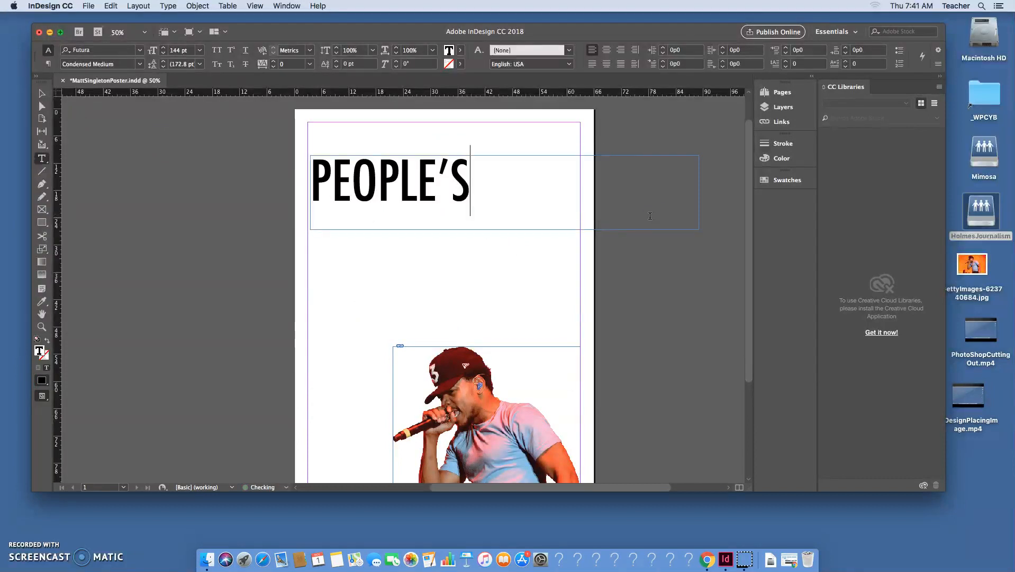
pyautogui.click(42, 93)
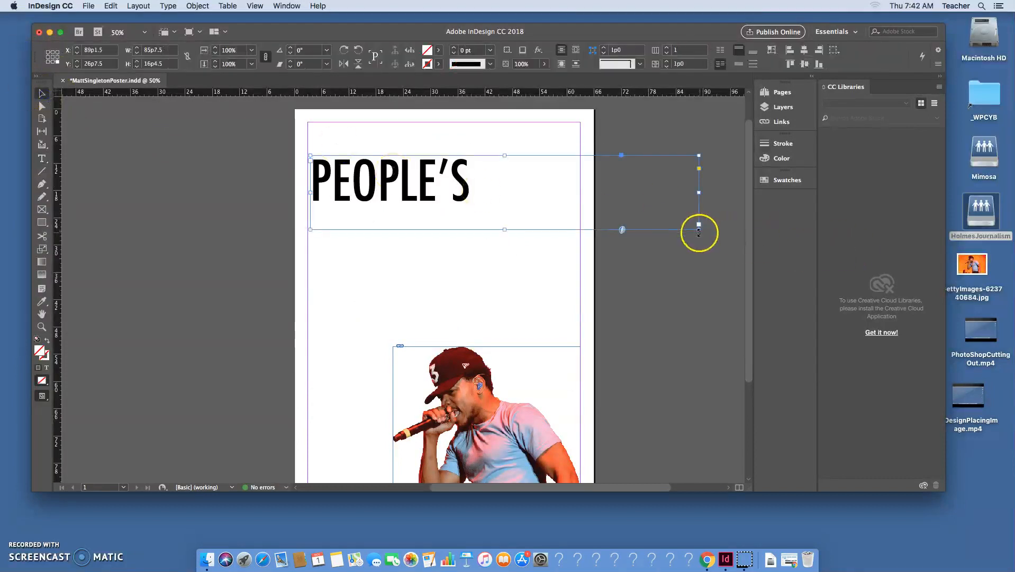
pyautogui.moveTo(699, 231); pyautogui.dragTo(478, 212)
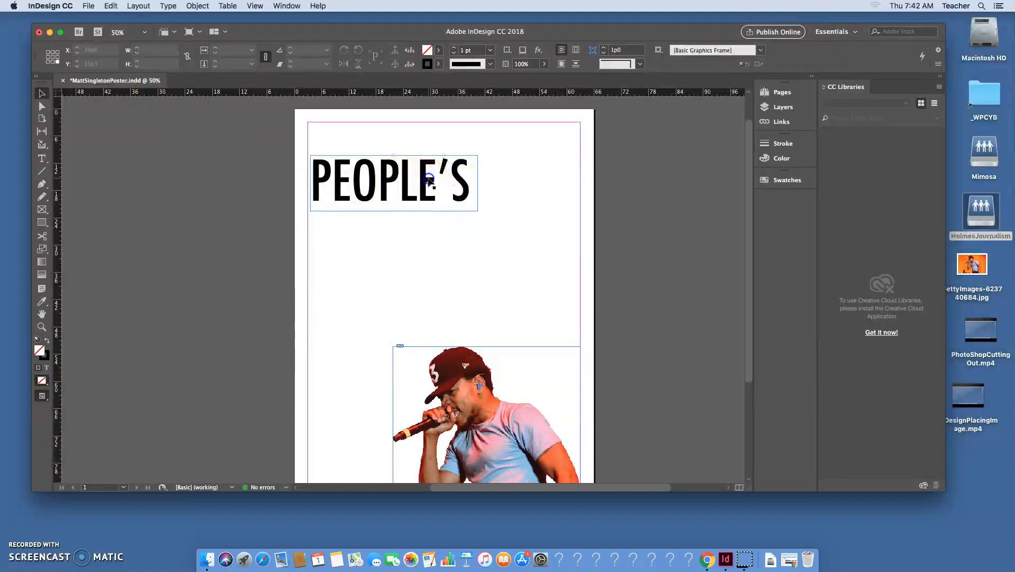
# Step: Duplicate the "PEOPLE'S" frame and place the copy below and to the right of the original
pyautogui.click(111, 6)
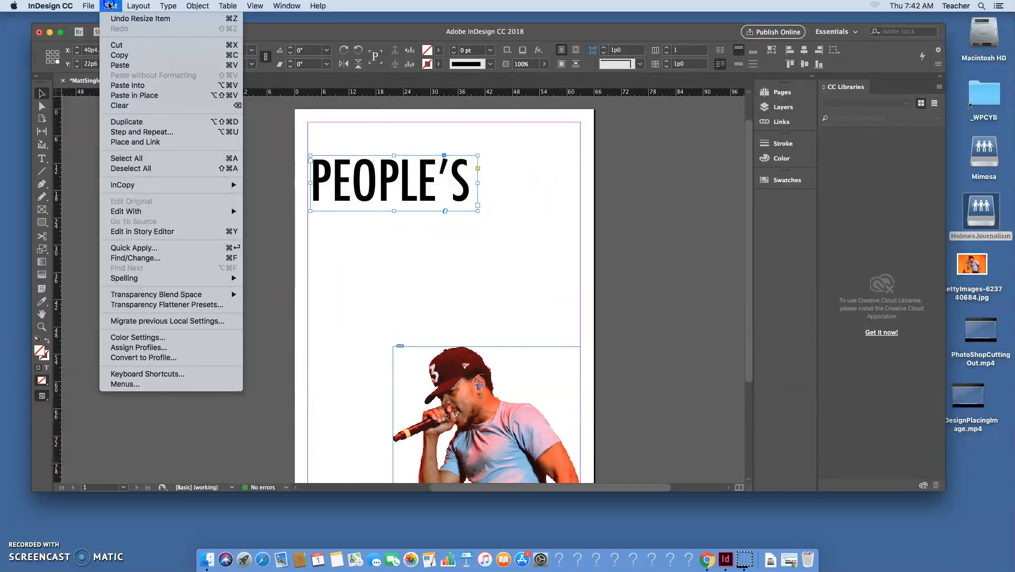
pyautogui.click(141, 57)
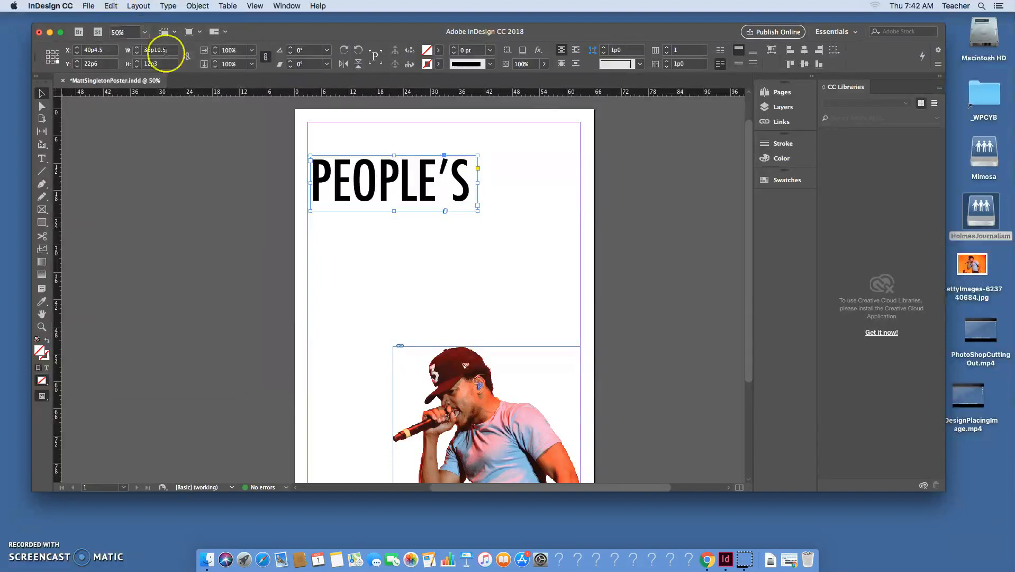
pyautogui.click(110, 6)
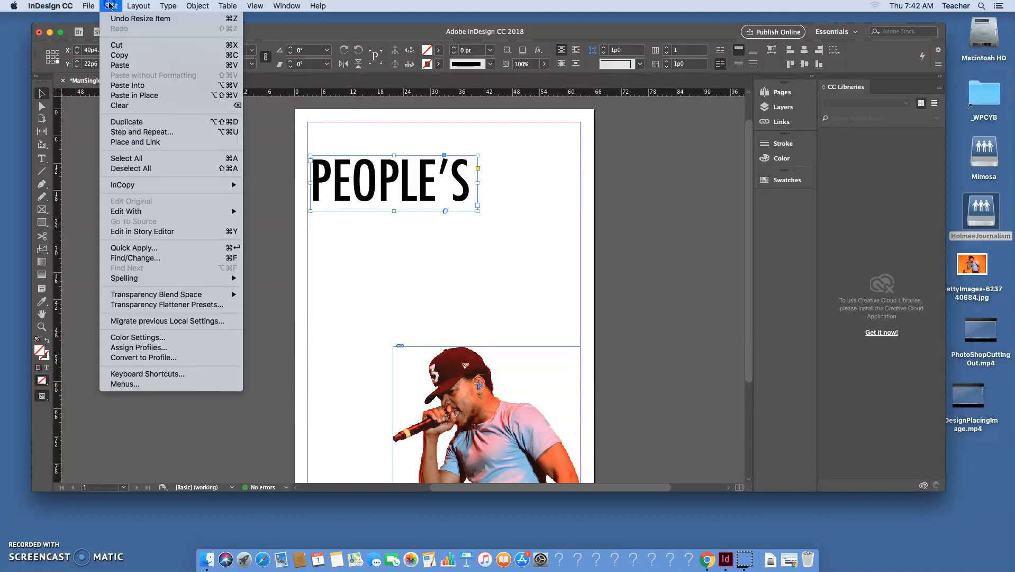
pyautogui.click(232, 65)
pyautogui.moveTo(413, 293); pyautogui.dragTo(466, 248)
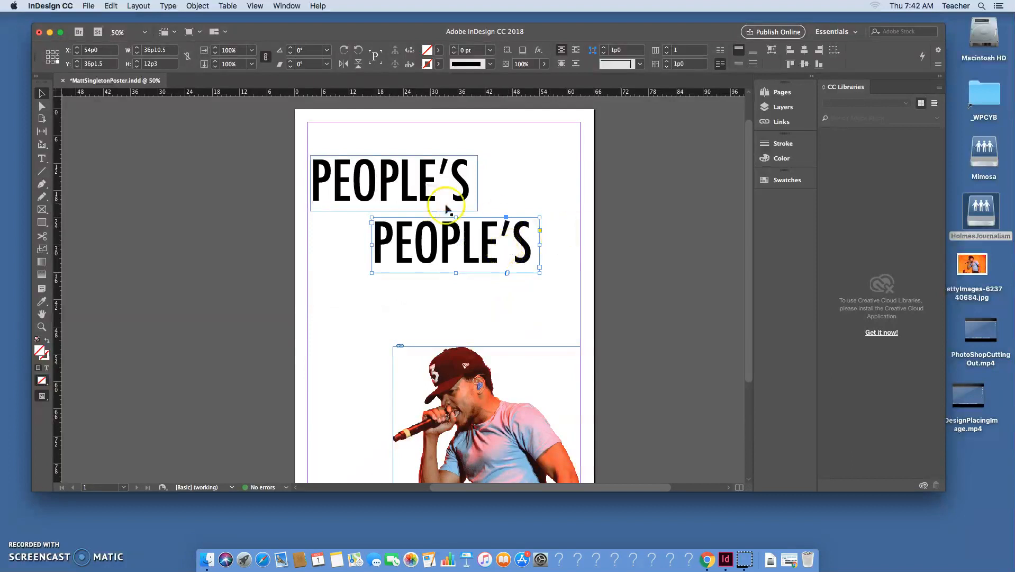
# Step: Replace the copy's text with "CHAMP" and move its frame up and right, slightly overlapping the "PEOPLE'S" frame
pyautogui.doubleClick(528, 236)
pyautogui.moveTo(530, 237); pyautogui.dragTo(242, 221)
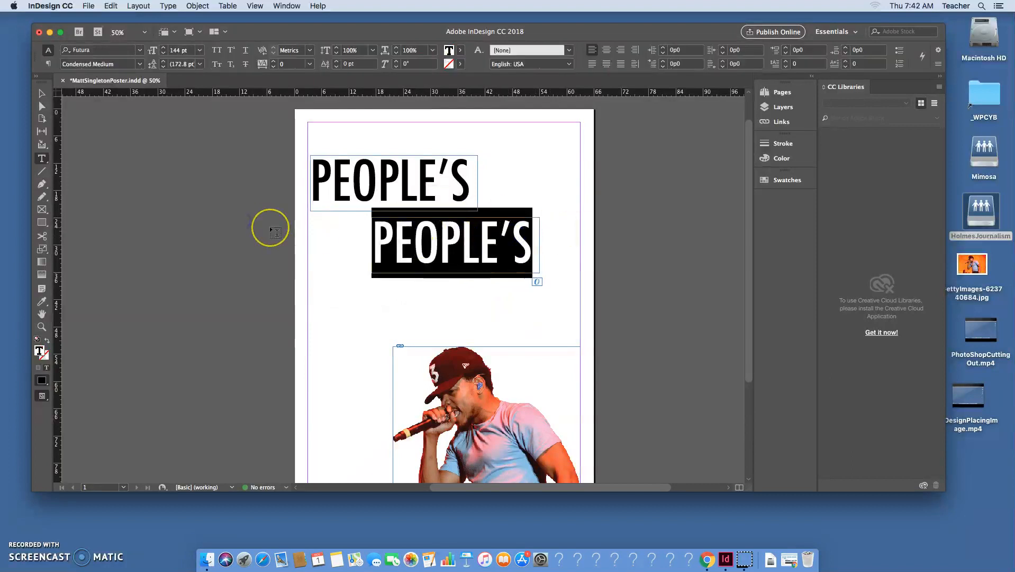
pyautogui.write('CHAMP')
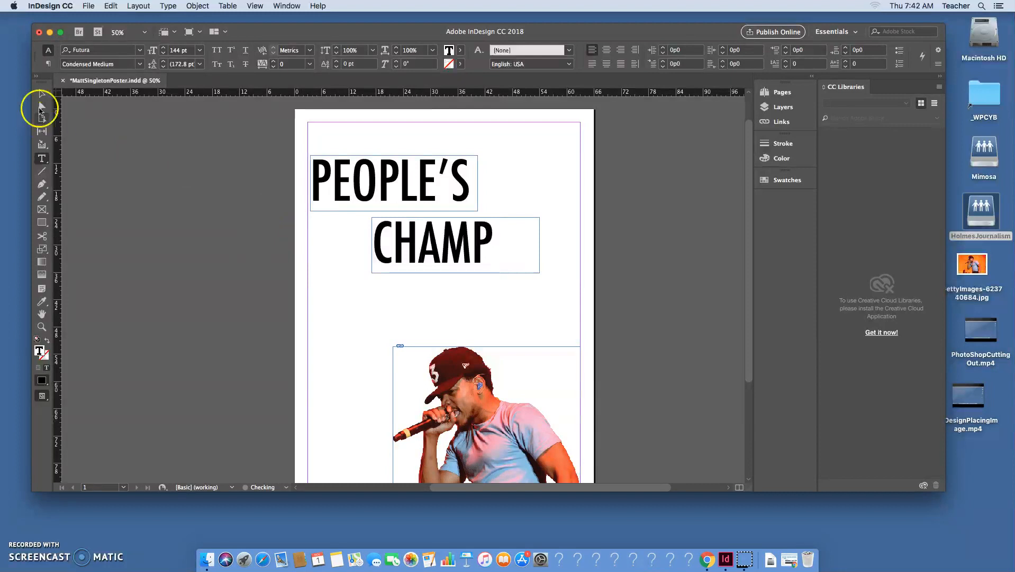
pyautogui.click(42, 93)
pyautogui.moveTo(477, 239); pyautogui.dragTo(532, 237)
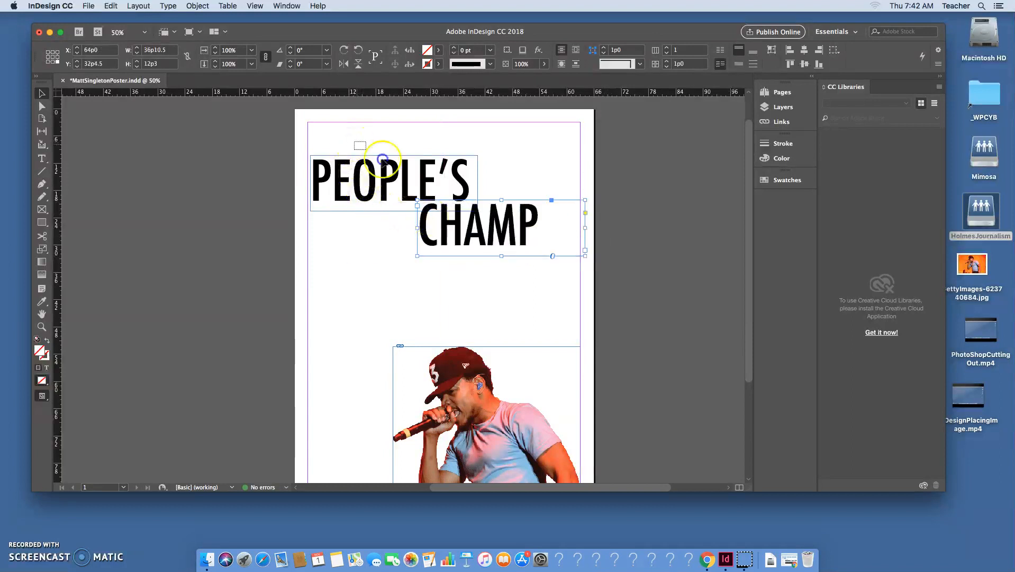
# Step: Move the "PEOPLE'S" and "CHAMP" frames together down the page, with "PEOPLE'S" against the left margin
pyautogui.moveTo(341, 135); pyautogui.dragTo(361, 150)
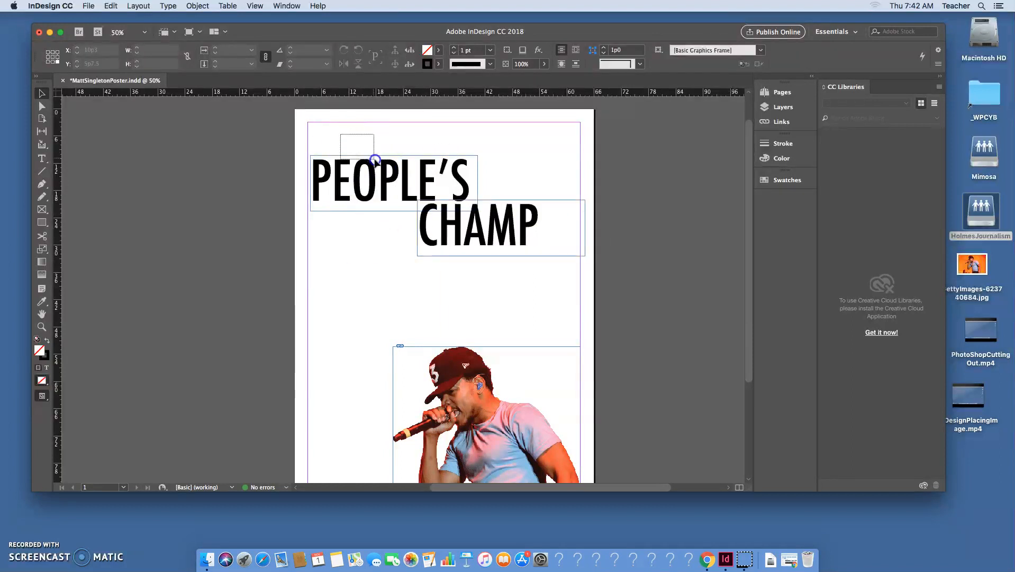
pyautogui.moveTo(406, 192); pyautogui.dragTo(547, 268)
pyautogui.moveTo(510, 224); pyautogui.dragTo(511, 264)
pyautogui.click(453, 150)
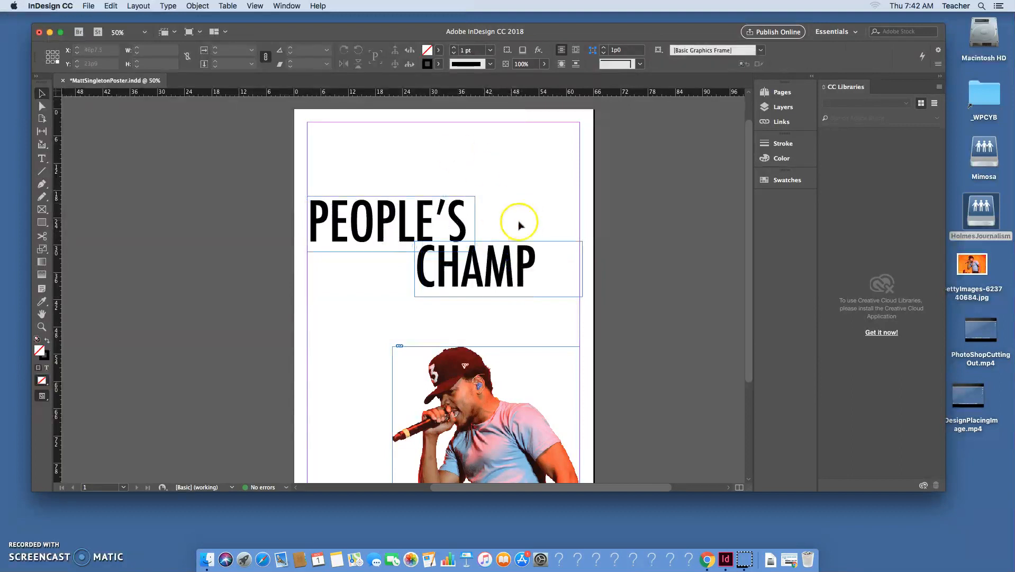
pyautogui.moveTo(403, 163); pyautogui.dragTo(506, 239)
pyautogui.click(543, 163)
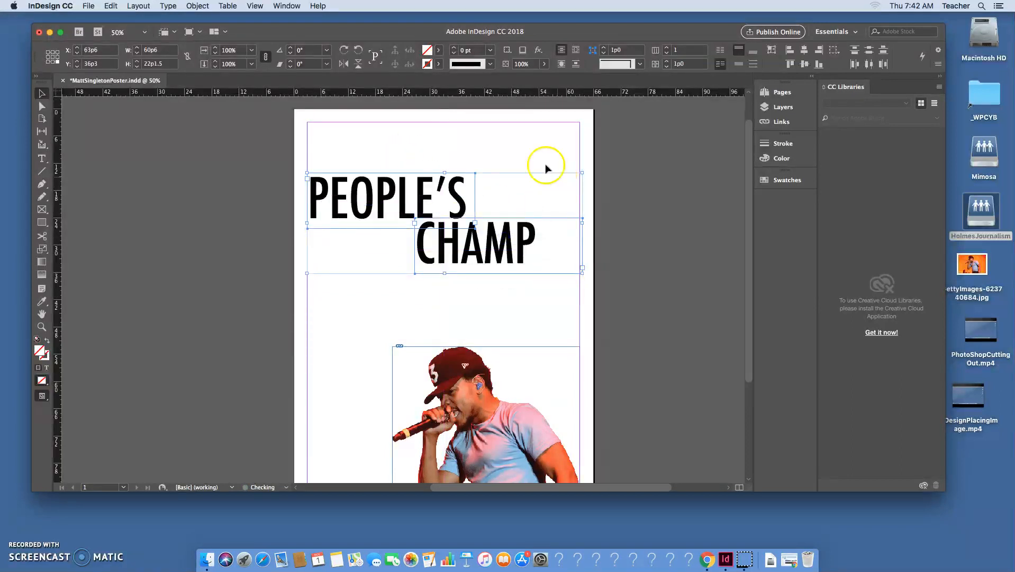
# Step: Place another copy of "PEOPLE'S" above the original, set its text to 30 pt and change it to "THE"
pyautogui.click(382, 214)
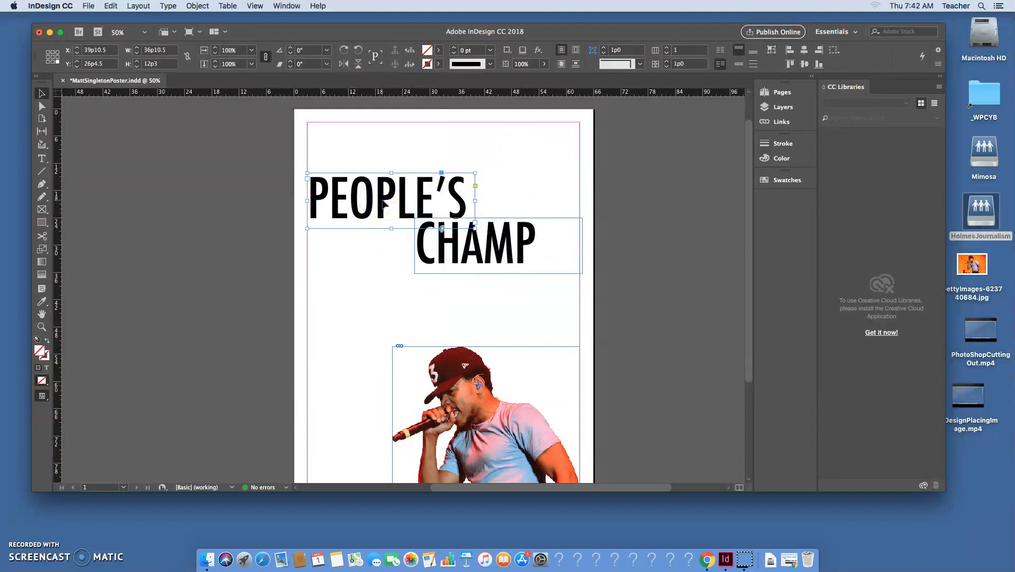
pyautogui.press('super+v')
pyautogui.moveTo(381, 300); pyautogui.dragTo(369, 159)
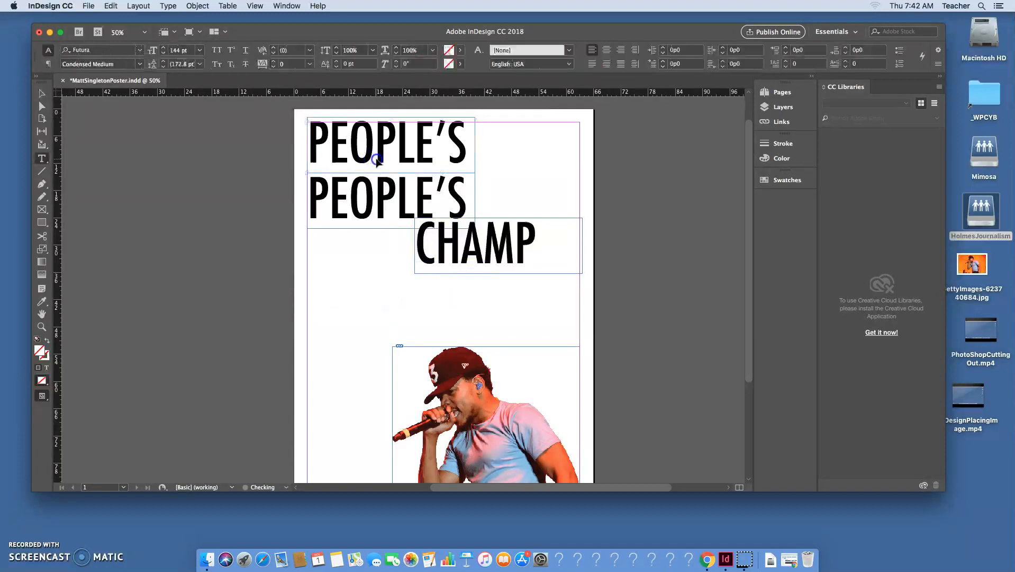
pyautogui.tripleClick(464, 140)
pyautogui.click(201, 49)
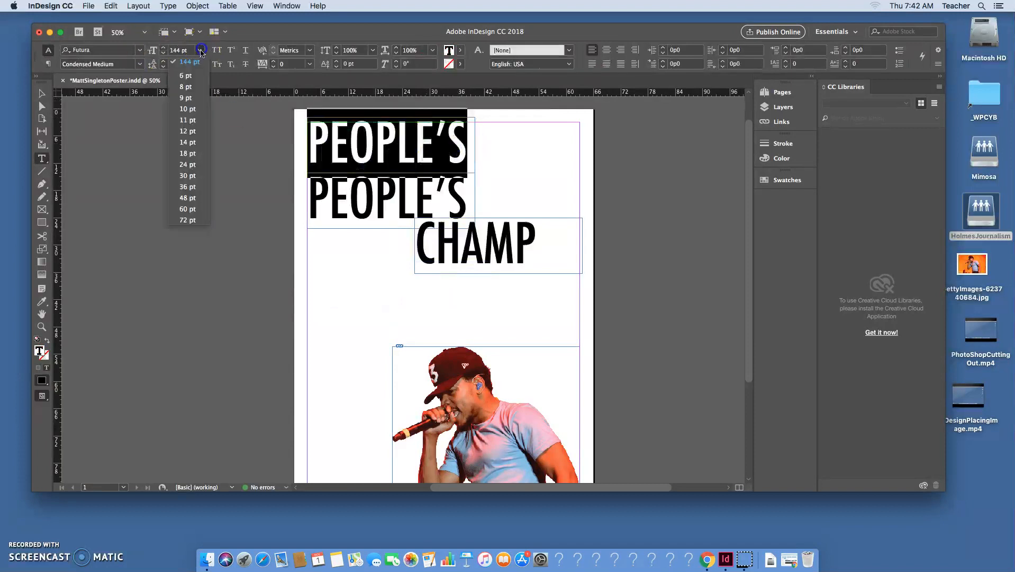
pyautogui.click(197, 172)
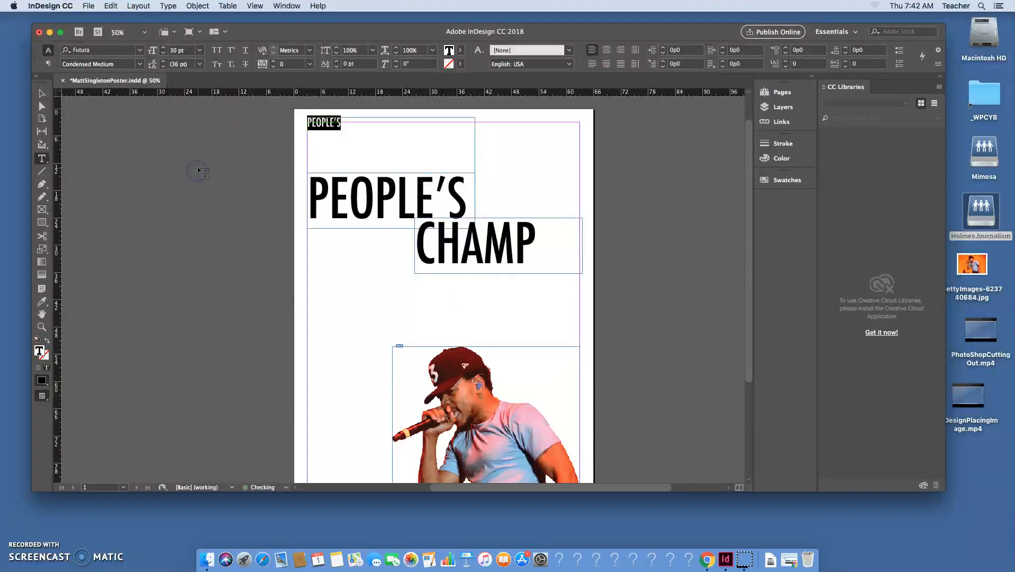
pyautogui.write('THE')
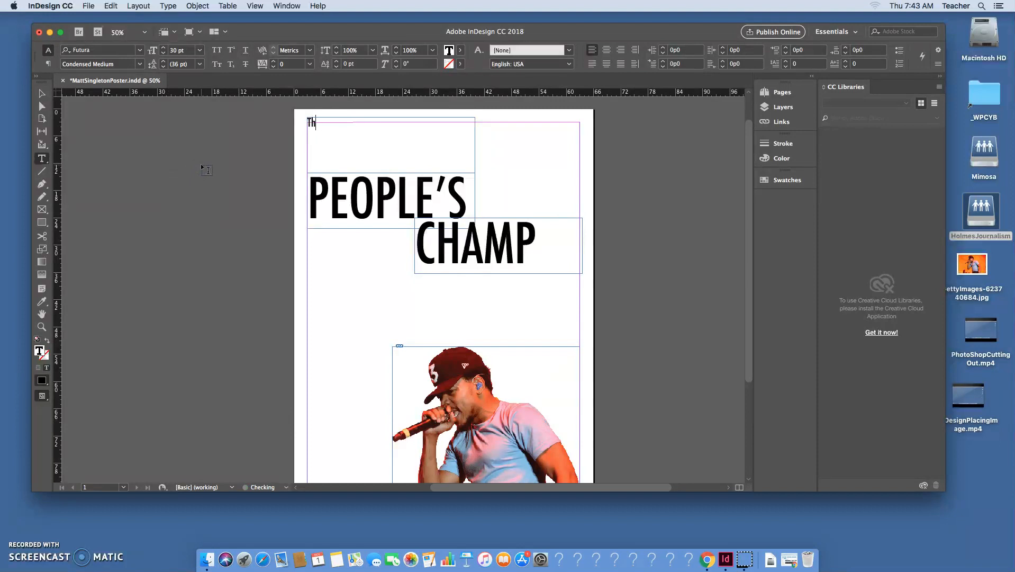
# Step: Shrink the "THE" frame to about 4p9 wide by 2p10 high and move "PEOPLE'S" and "CHAMP" up directly beneath it
pyautogui.click(41, 93)
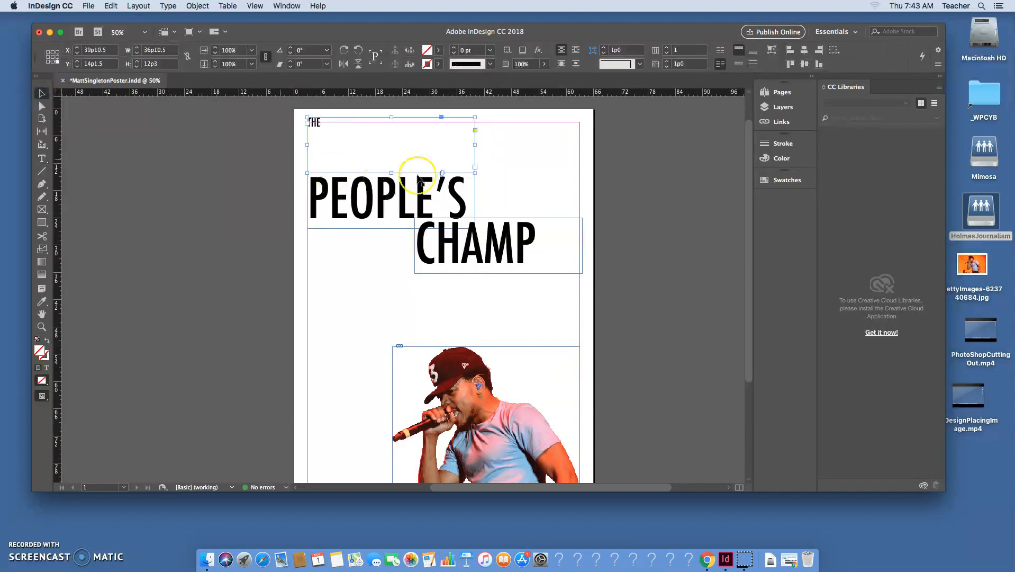
pyautogui.moveTo(475, 171); pyautogui.dragTo(522, 223)
pyautogui.click(510, 289)
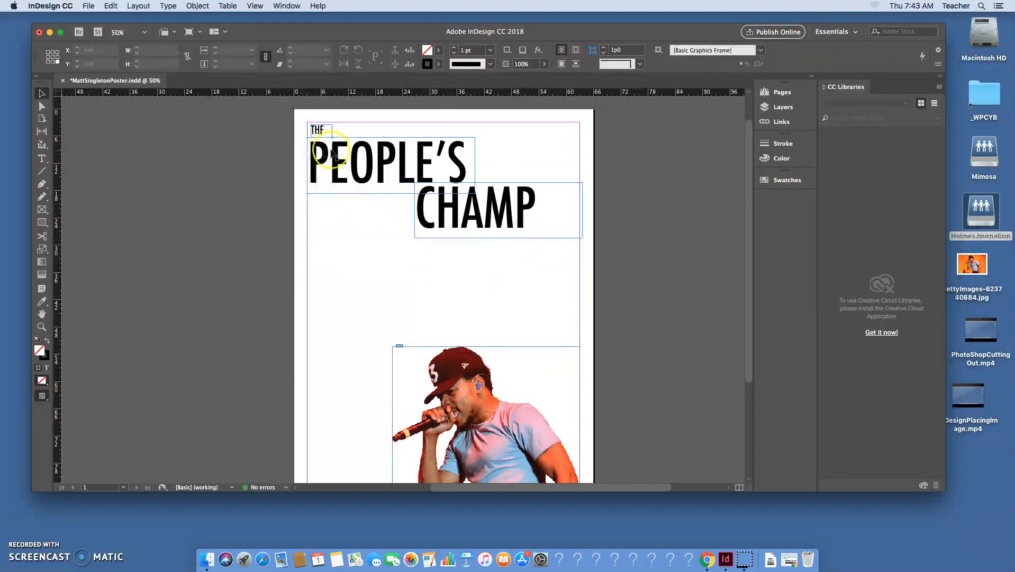
# Step: Duplicate the small "THE" frame and place the copy near the left margin, below the "PEOPLE'S" and "CHAMP" lines
pyautogui.click(318, 129)
pyautogui.press('super+c')
pyautogui.press('super+v')
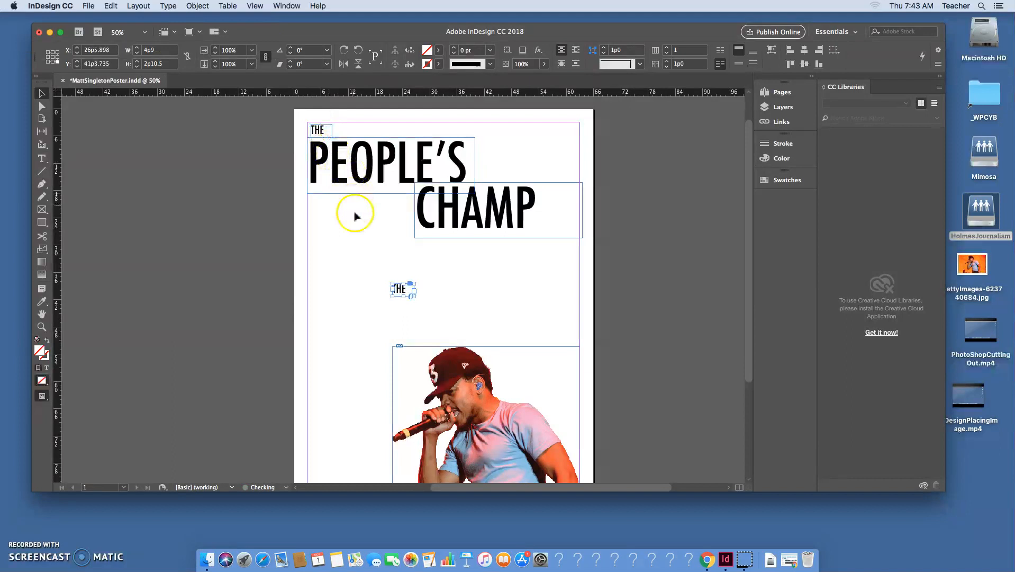
pyautogui.moveTo(399, 290); pyautogui.dragTo(332, 254)
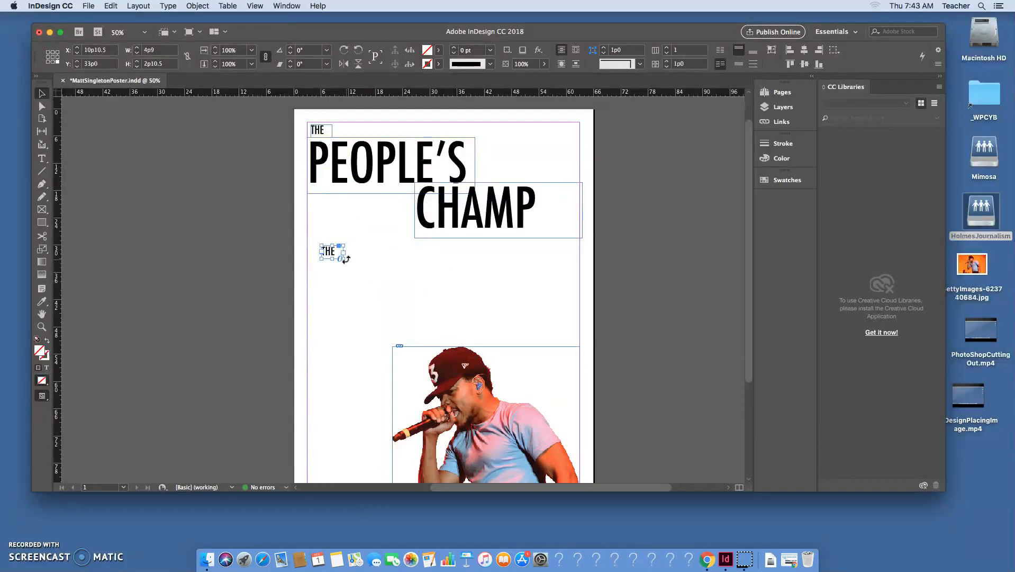
# Step: Change the copied "THE" text to "MUST BE" and fit its frame to about 9p4 wide by 2p10 high
pyautogui.moveTo(342, 245); pyautogui.dragTo(463, 238)
pyautogui.doubleClick(406, 248)
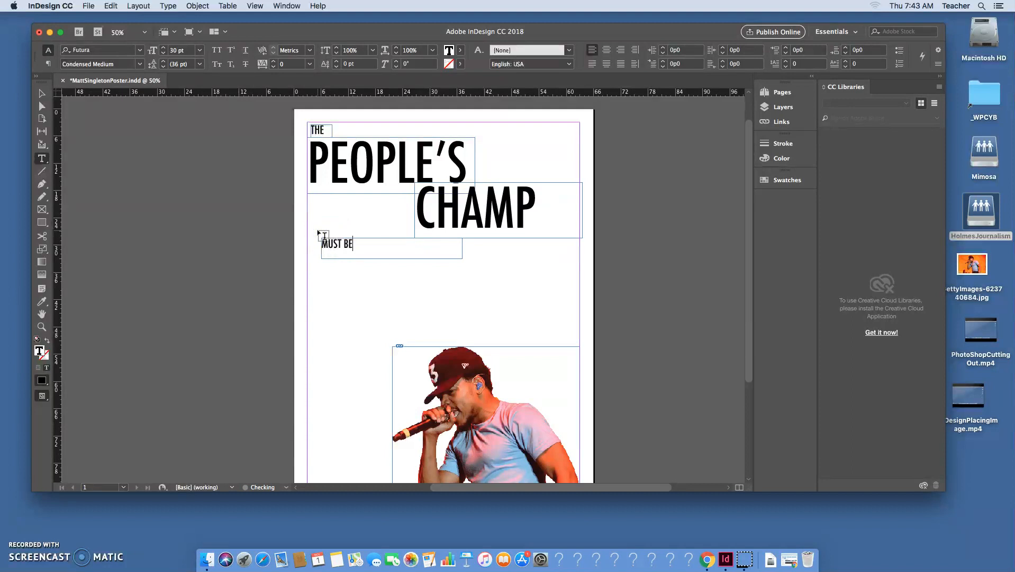
pyautogui.click(42, 94)
pyautogui.moveTo(471, 271); pyautogui.dragTo(364, 252)
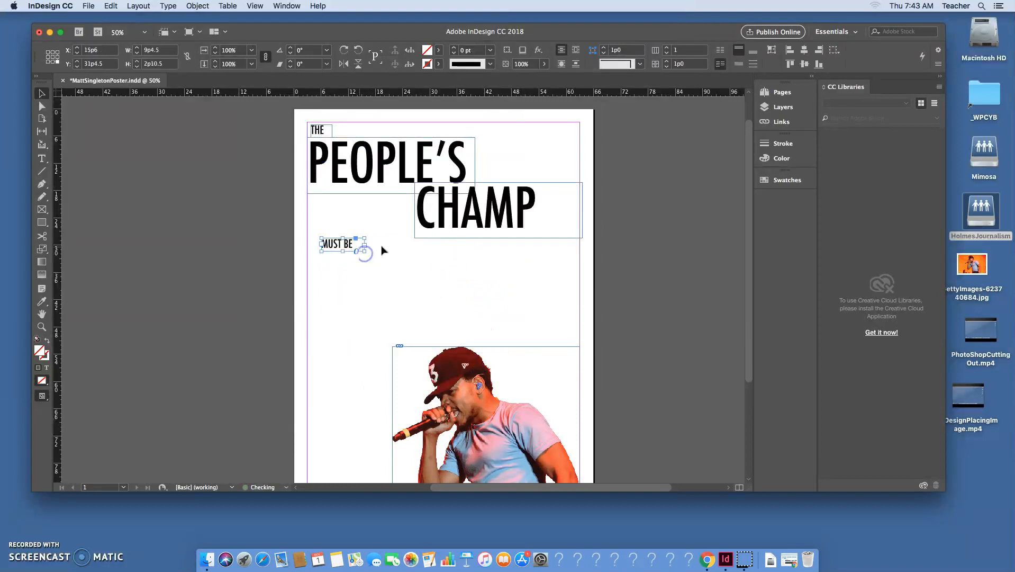
# Step: Align the "CHAMP" frame with the page's right margin and place a copy of it directly below "MUST BE"
pyautogui.moveTo(469, 216); pyautogui.dragTo(468, 227)
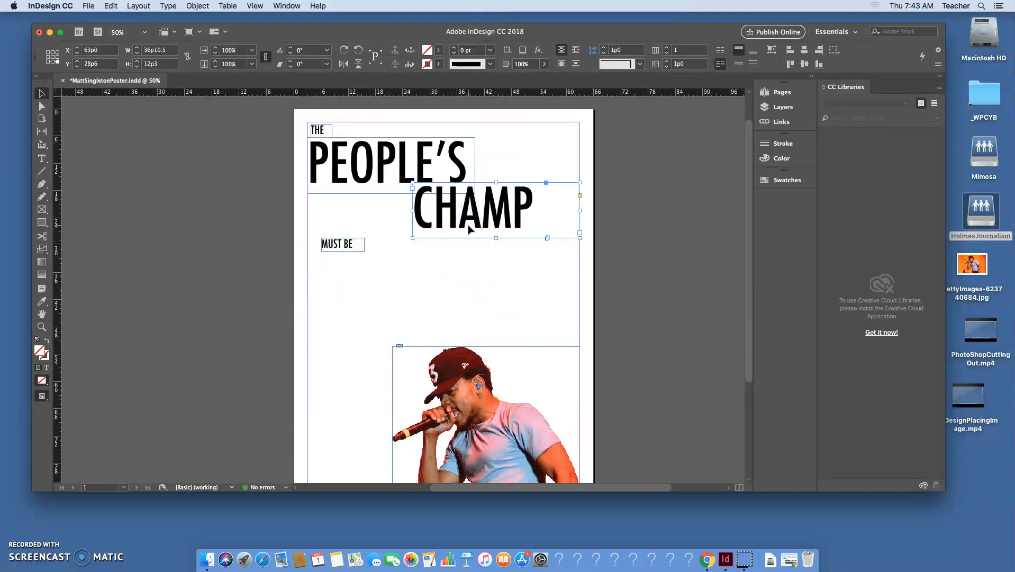
pyautogui.press('super+v')
pyautogui.moveTo(411, 300); pyautogui.dragTo(419, 290)
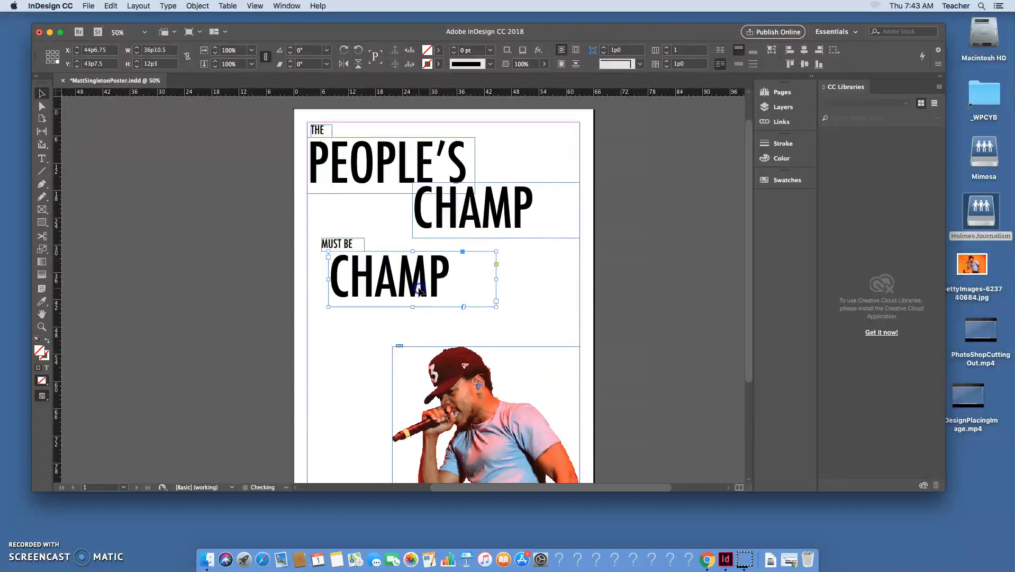
# Step: Replace the lower "CHAMP" text with "EVERYTHING" and widen its frame until the whole word fits on one line
pyautogui.doubleClick(447, 275)
pyautogui.press('super+a')
pyautogui.write('EVERYTHI')
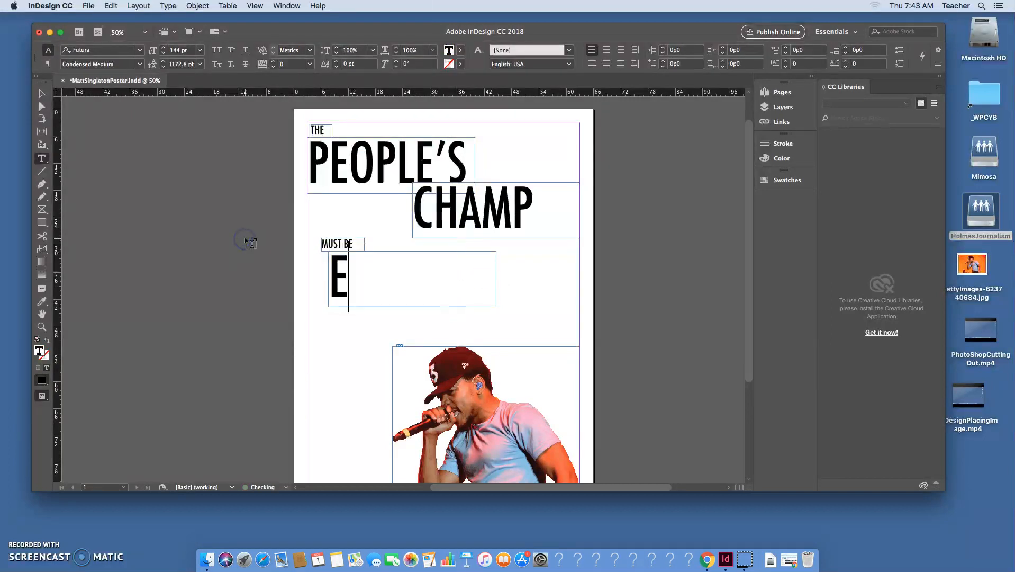
pyautogui.press('BackSpace')
pyautogui.press('BackSpace')
pyautogui.press('BackSpace')
pyautogui.write('-')
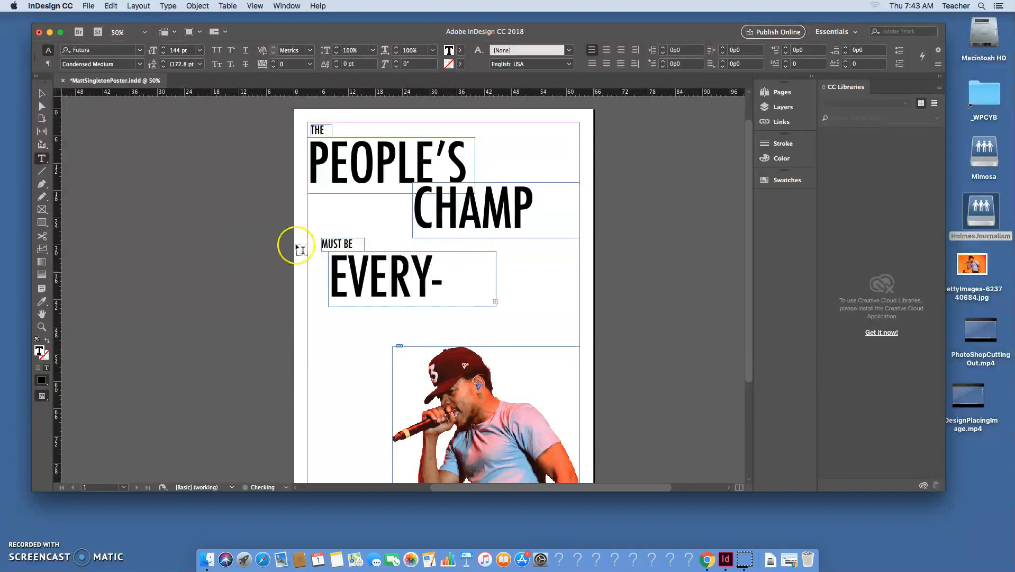
pyautogui.click(42, 93)
pyautogui.moveTo(498, 281); pyautogui.dragTo(567, 280)
pyautogui.click(493, 338)
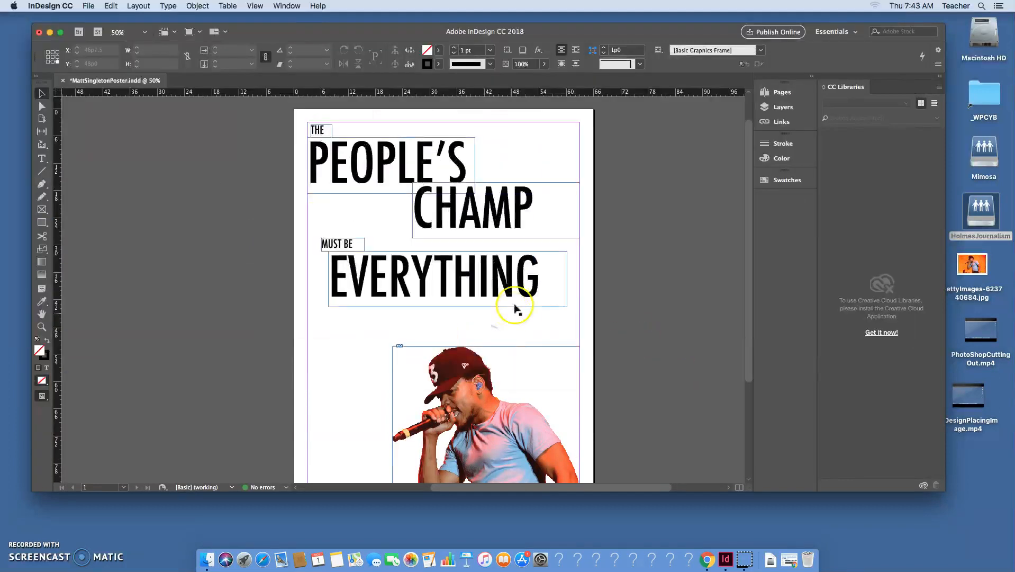
# Step: Shift the "EVERYTHING" and "MUST BE" frames slightly right and up, closer to the "CHAMP" line
pyautogui.moveTo(363, 265); pyautogui.dragTo(365, 266)
pyautogui.moveTo(393, 288); pyautogui.dragTo(411, 286)
pyautogui.click(355, 308)
pyautogui.click(342, 240)
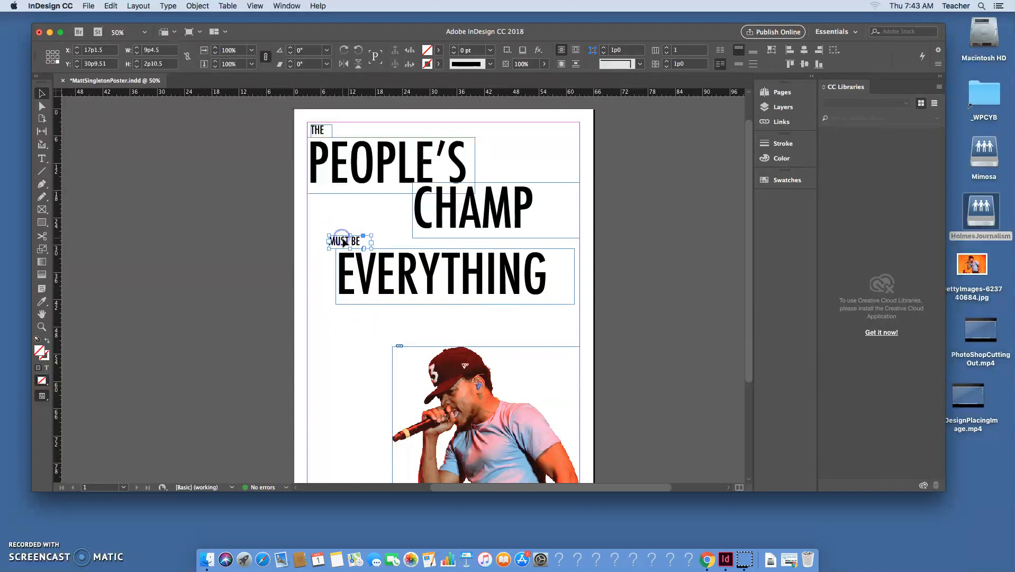
# Step: Place a copy of the "MUST BE" frame near the left margin below "EVERYTHING" and change its text to "THE PEOPLE"
pyautogui.moveTo(344, 242); pyautogui.dragTo(260, 301)
pyautogui.doubleClick(339, 317)
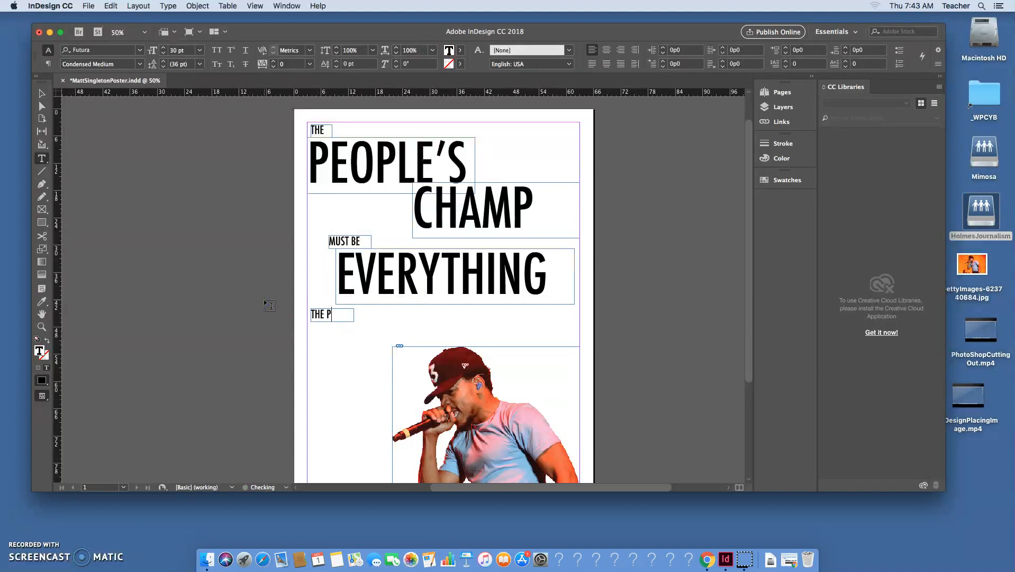
pyautogui.click(41, 93)
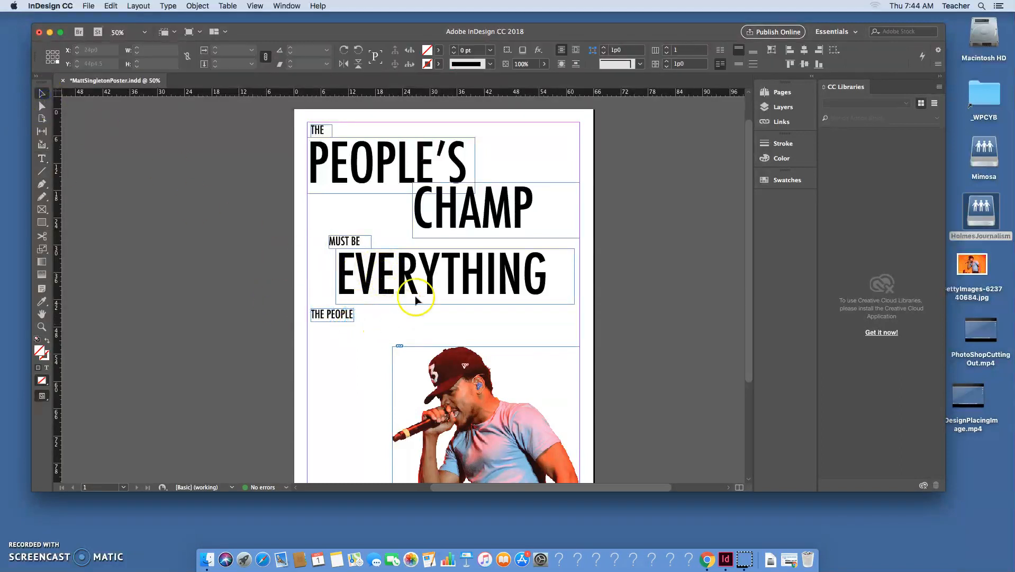
# Step: Place a copy of "CHAMP" beside "THE PEOPLE" and set its text to 72 pt
pyautogui.click(492, 215)
pyautogui.moveTo(494, 220); pyautogui.dragTo(365, 318)
pyautogui.doubleClick(459, 331)
pyautogui.click(200, 50)
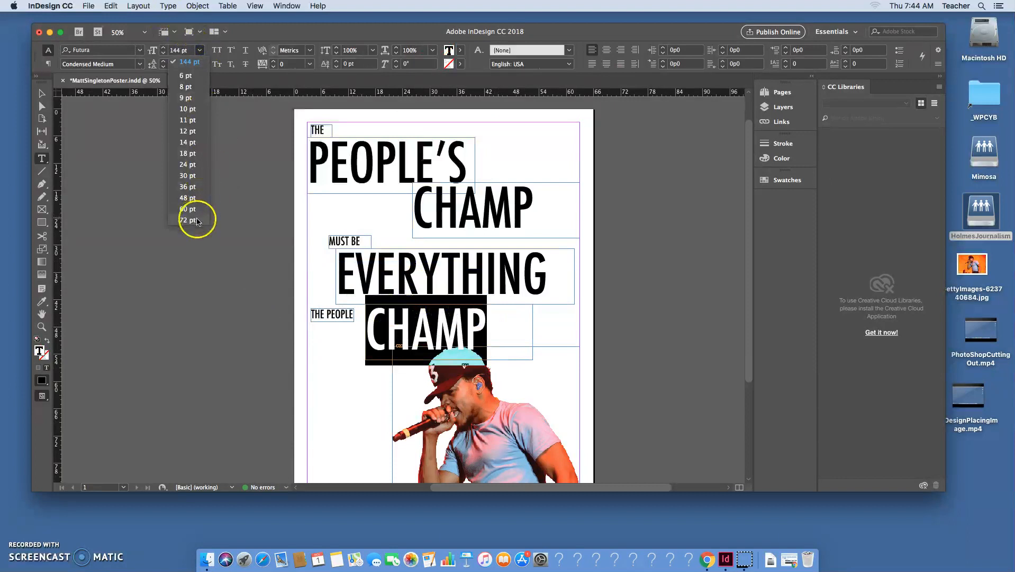
pyautogui.click(191, 219)
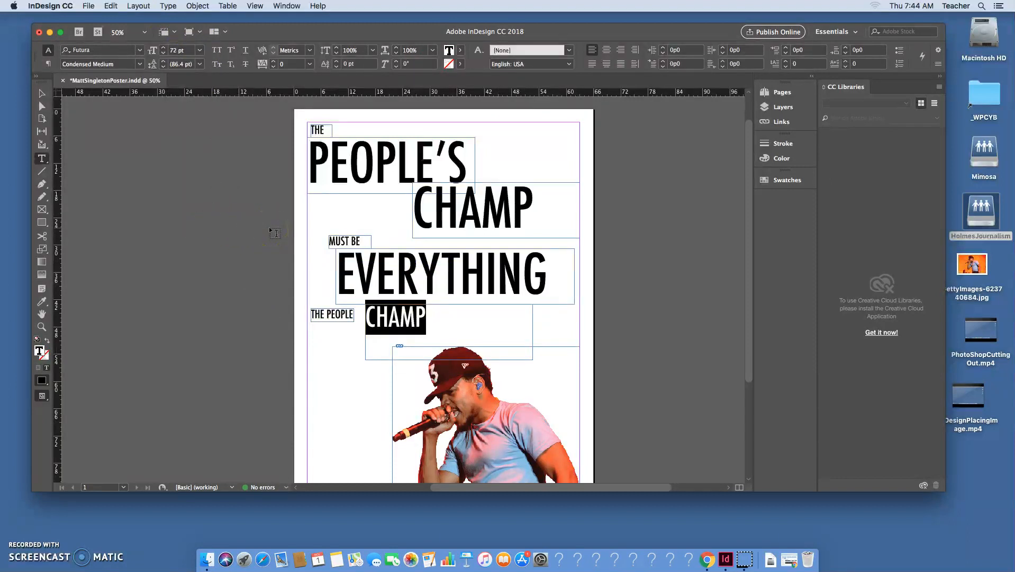
# Step: Replace the "CHAMP" text beside "THE PEOPLE" with "CAN'T BE."
pyautogui.write("CAN'T")
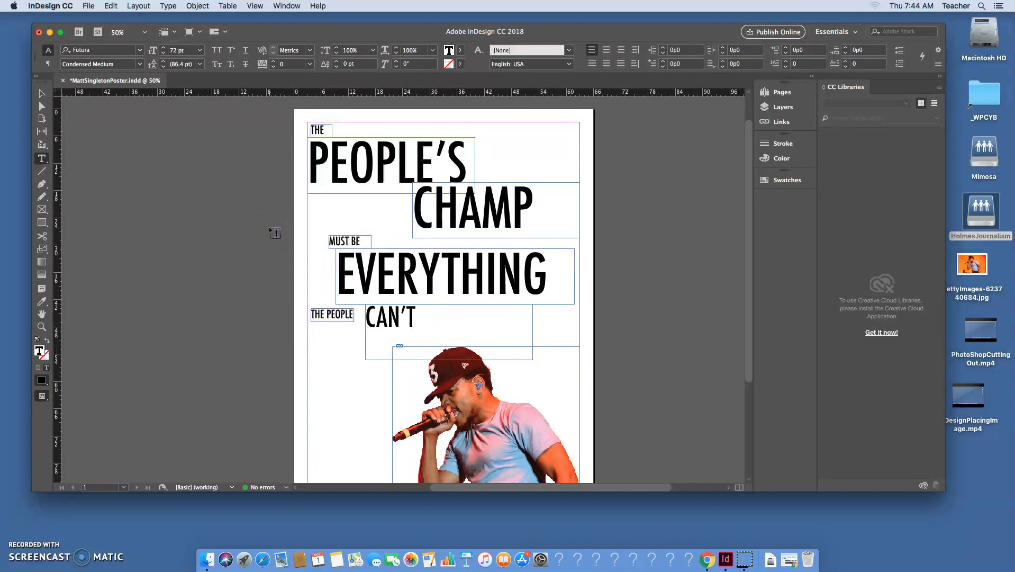
pyautogui.write(' BE')
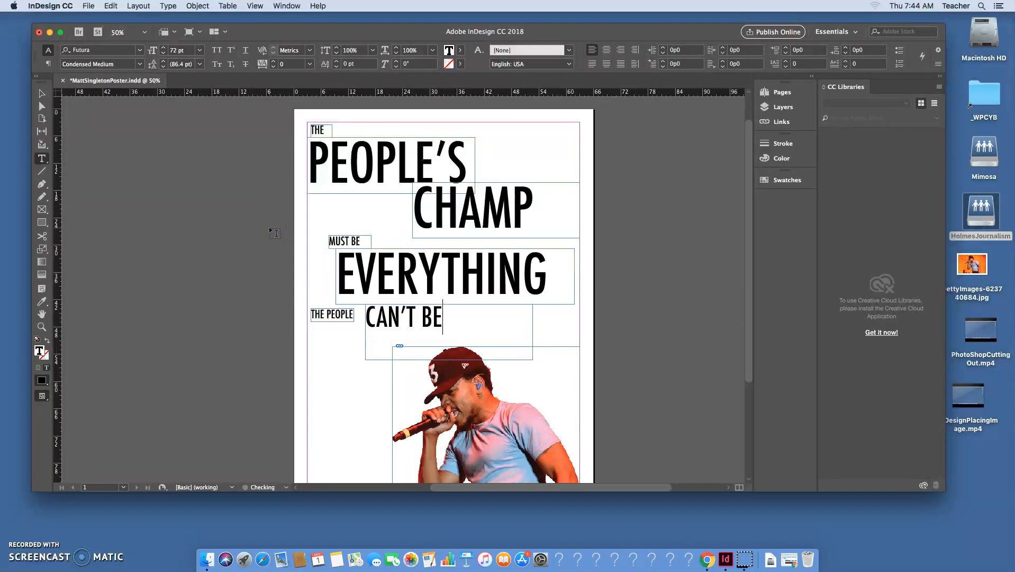
pyautogui.click(42, 93)
pyautogui.doubleClick(458, 319)
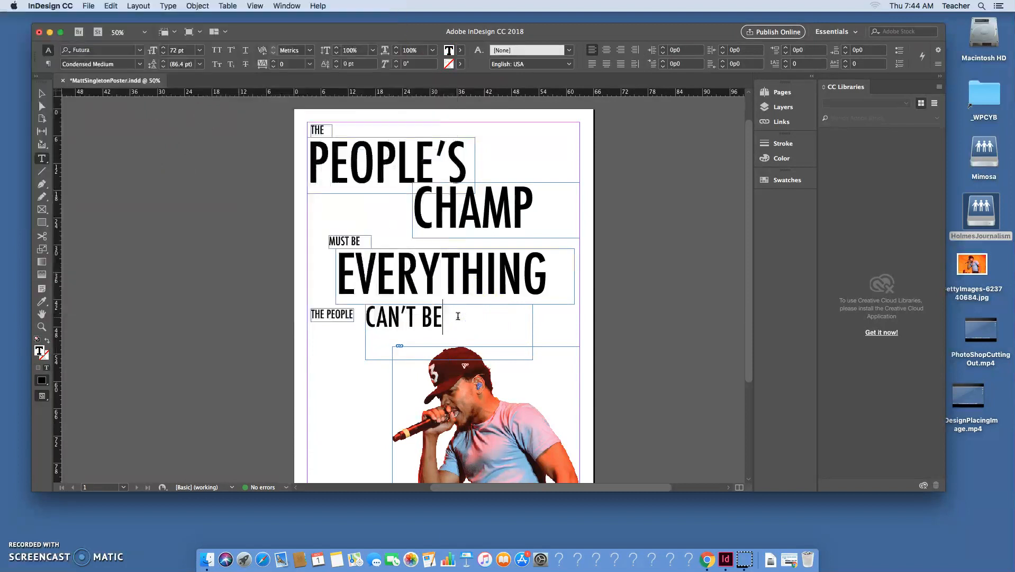
# Step: Enlarge the "CAN'T BE." text to 96 pt
pyautogui.moveTo(468, 313); pyautogui.dragTo(326, 294)
pyautogui.click(164, 48)
pyautogui.click(165, 48)
pyautogui.click(164, 48)
pyautogui.click(164, 49)
pyautogui.click(165, 48)
pyautogui.click(164, 48)
pyautogui.click(164, 48)
pyautogui.click(164, 48)
pyautogui.click(164, 49)
pyautogui.click(164, 48)
pyautogui.click(164, 48)
pyautogui.click(164, 49)
pyautogui.click(164, 48)
pyautogui.click(164, 48)
pyautogui.click(164, 49)
pyautogui.click(164, 48)
pyautogui.click(164, 48)
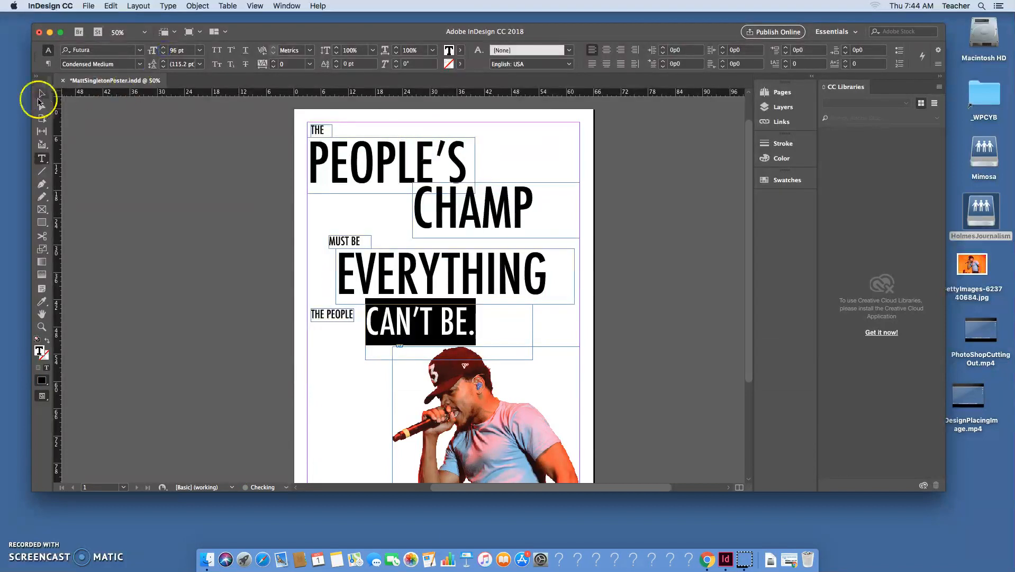
# Step: Move the "CAN'T BE." frame slightly left, closer to "THE PEOPLE"
pyautogui.click(42, 94)
pyautogui.moveTo(424, 334); pyautogui.dragTo(407, 335)
pyautogui.click(622, 238)
pyautogui.click(397, 320)
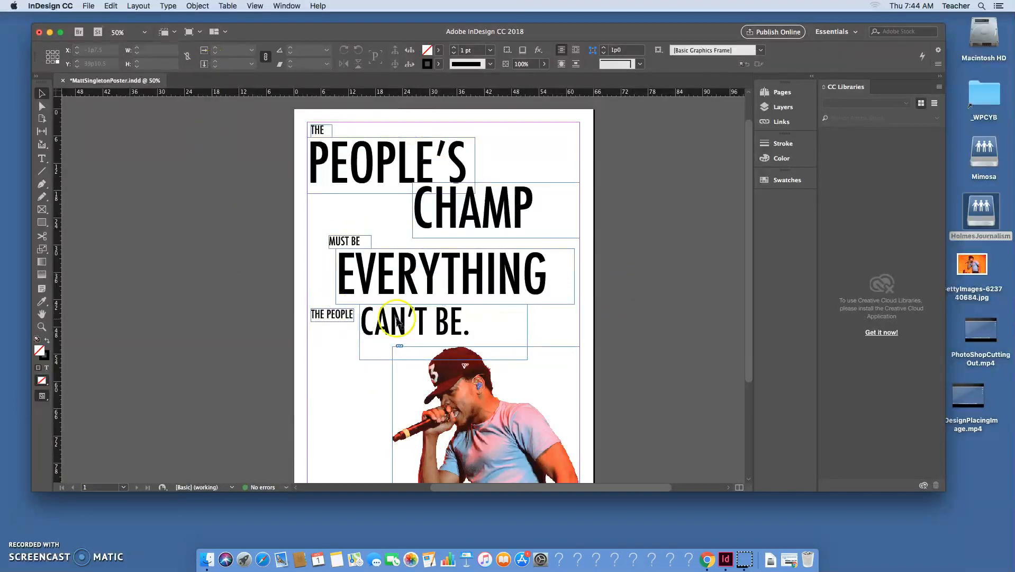
# Step: Move "MUST BE" and "EVERYTHING" up beneath "CHAMP", and bring "THE PEOPLE" and "CAN'T BE." up and right below them
pyautogui.click(337, 243)
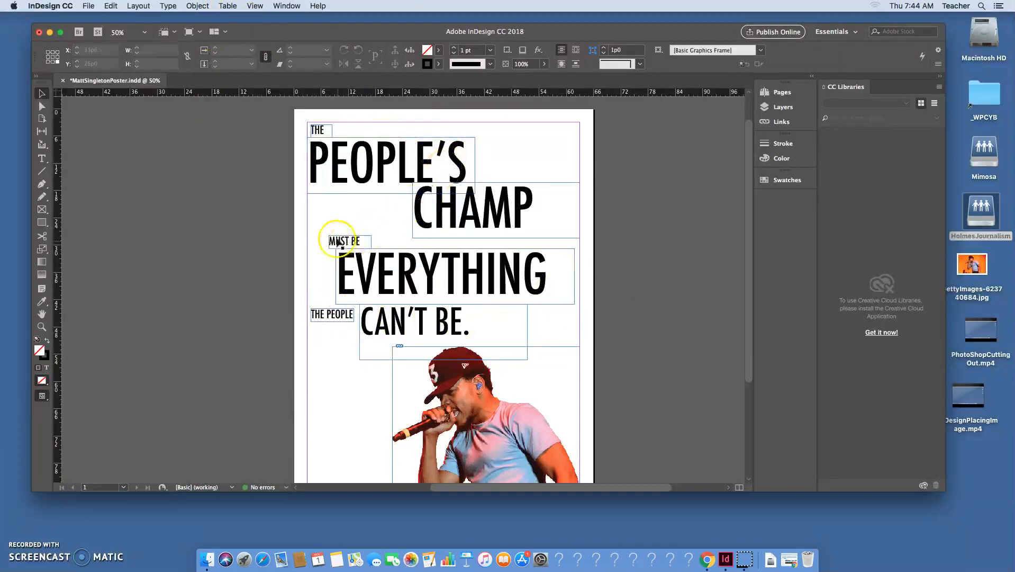
pyautogui.moveTo(360, 247); pyautogui.dragTo(393, 262)
pyautogui.moveTo(321, 305); pyautogui.dragTo(410, 318)
pyautogui.moveTo(299, 298); pyautogui.dragTo(404, 324)
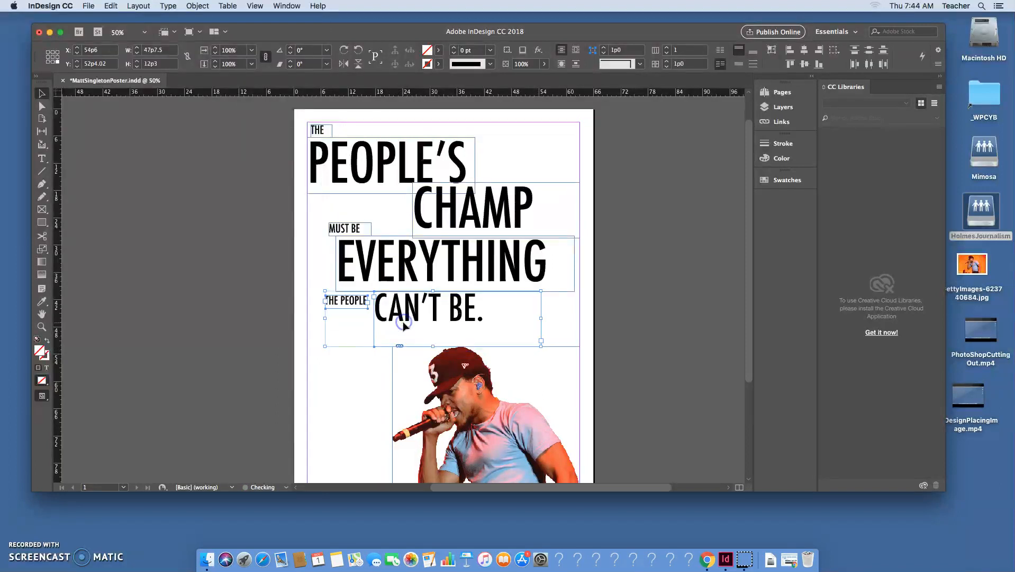
# Step: Deselect everything and switch the screen mode to Preview
pyautogui.click(549, 166)
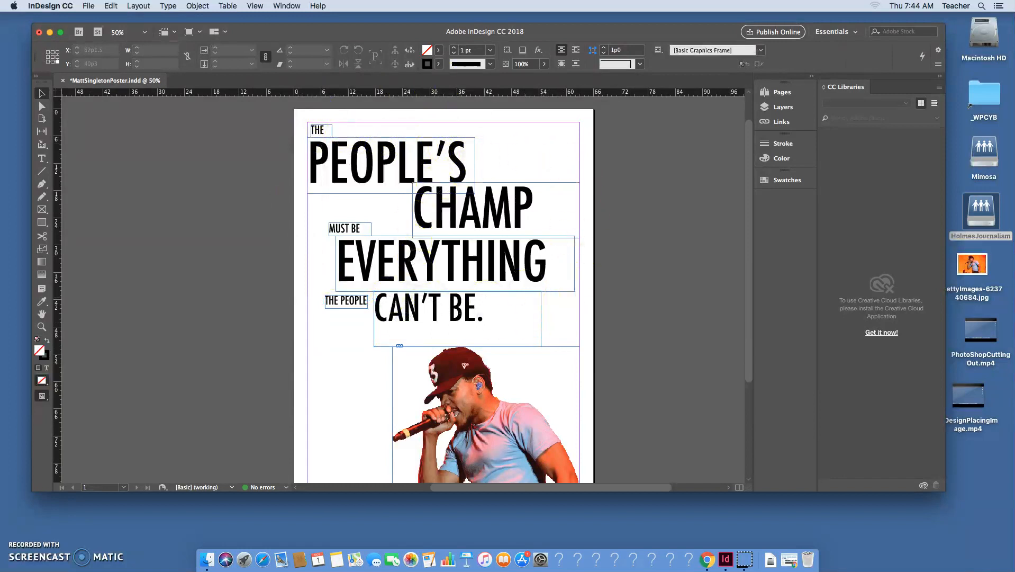
pyautogui.click(254, 6)
pyautogui.moveTo(300, 161)
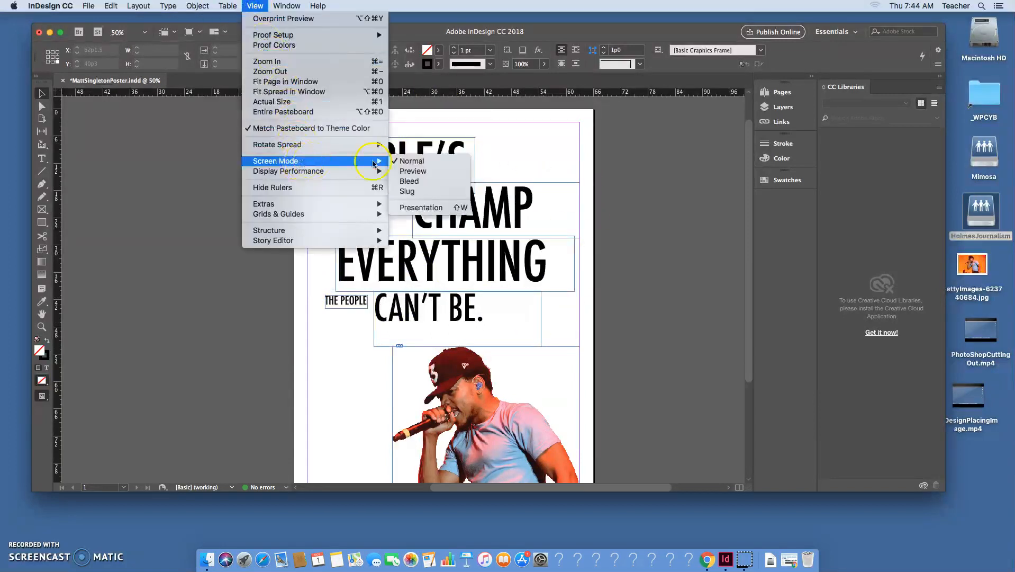
pyautogui.click(422, 171)
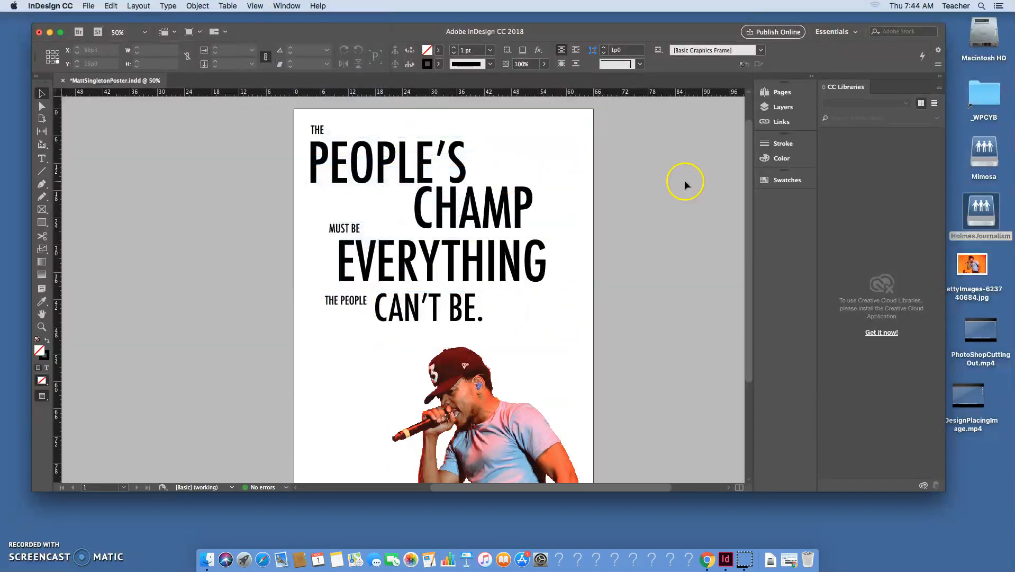
# Step: Shift "THE PEOPLE" and "CAN'T BE." toward the page's right margin and lower "MUST BE" and "EVERYTHING" slightly
pyautogui.moveTo(249, 313); pyautogui.dragTo(513, 310)
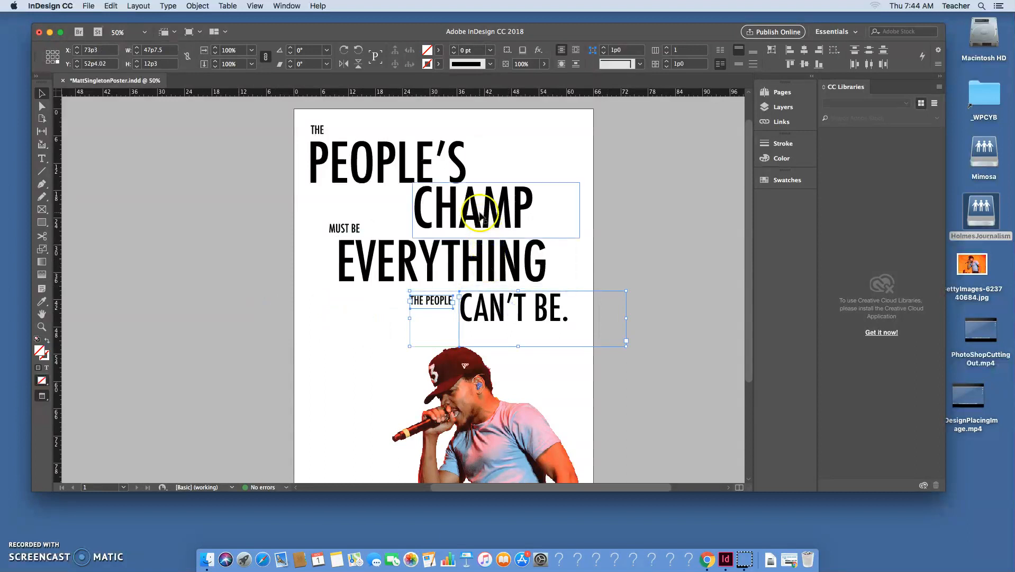
pyautogui.click(481, 215)
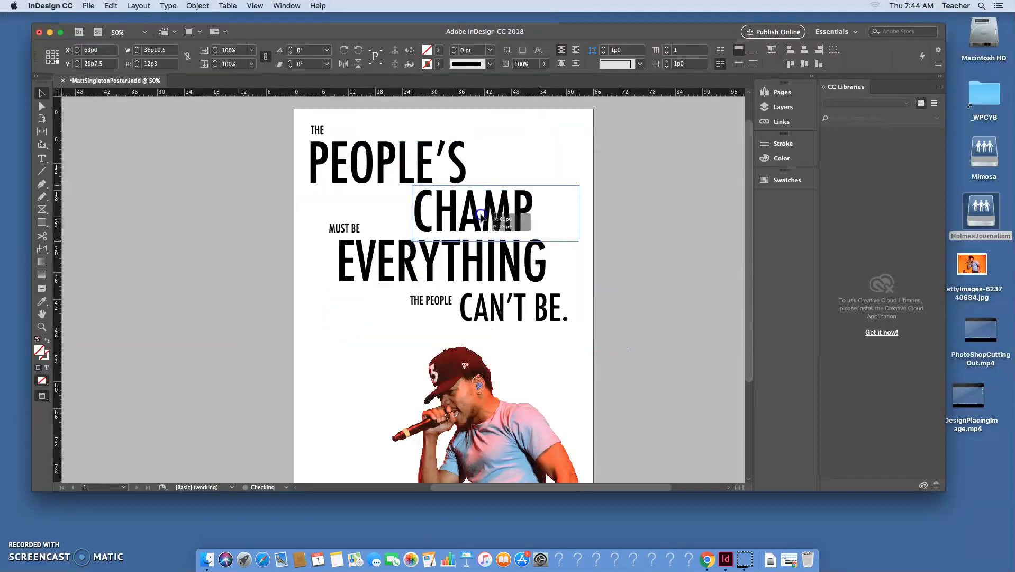
pyautogui.moveTo(342, 252); pyautogui.dragTo(358, 269)
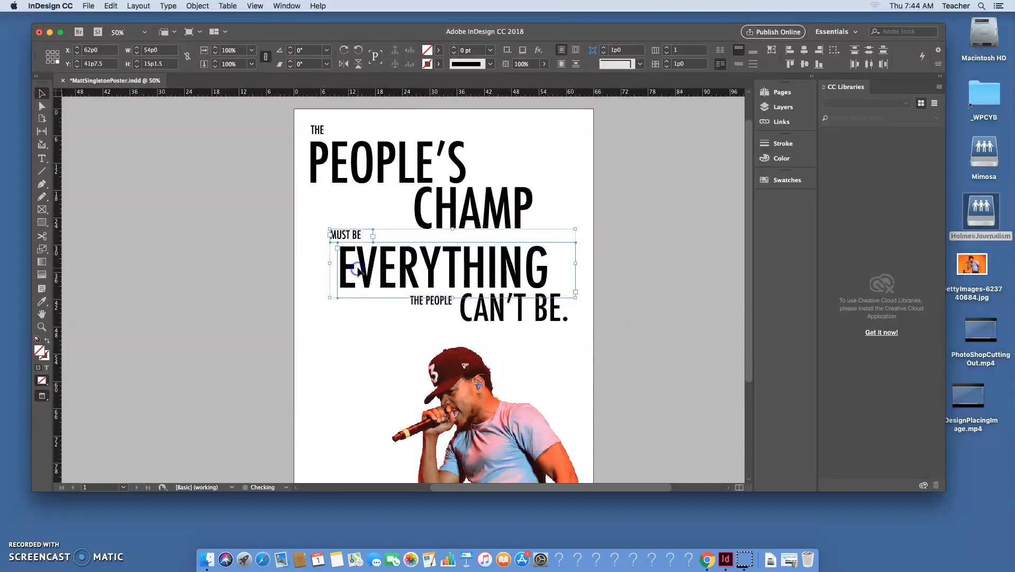
# Step: Move the "THE", "PEOPLE'S" and "CHAMP" frames together slightly right and down
pyautogui.click(663, 225)
pyautogui.moveTo(316, 122); pyautogui.dragTo(493, 212)
pyautogui.click(682, 272)
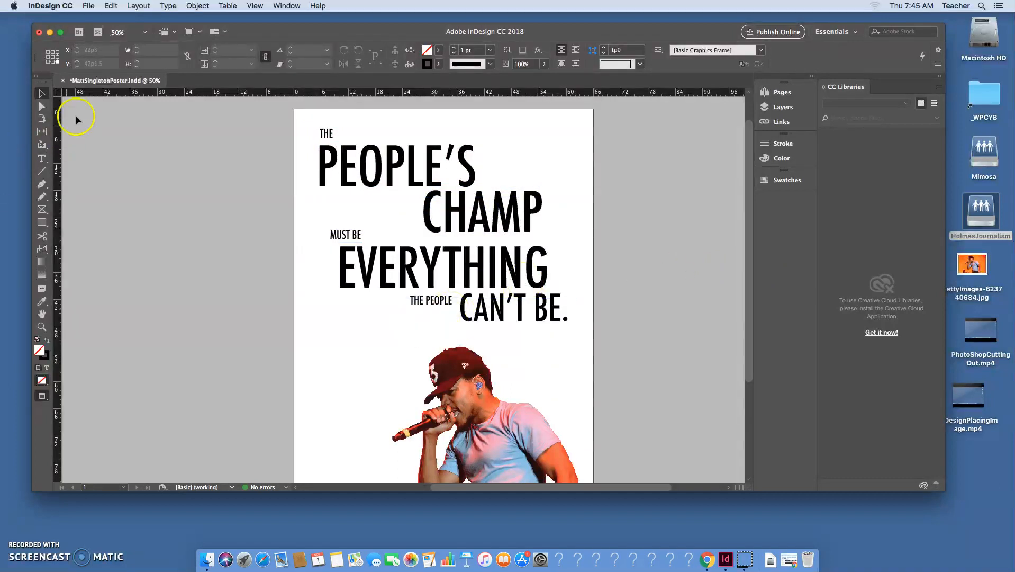
# Step: Add a text frame below the quote reading "-Chance the Rapper" in 18 pt Abadi MT Condensed Light
pyautogui.click(42, 158)
pyautogui.moveTo(353, 318); pyautogui.dragTo(474, 337)
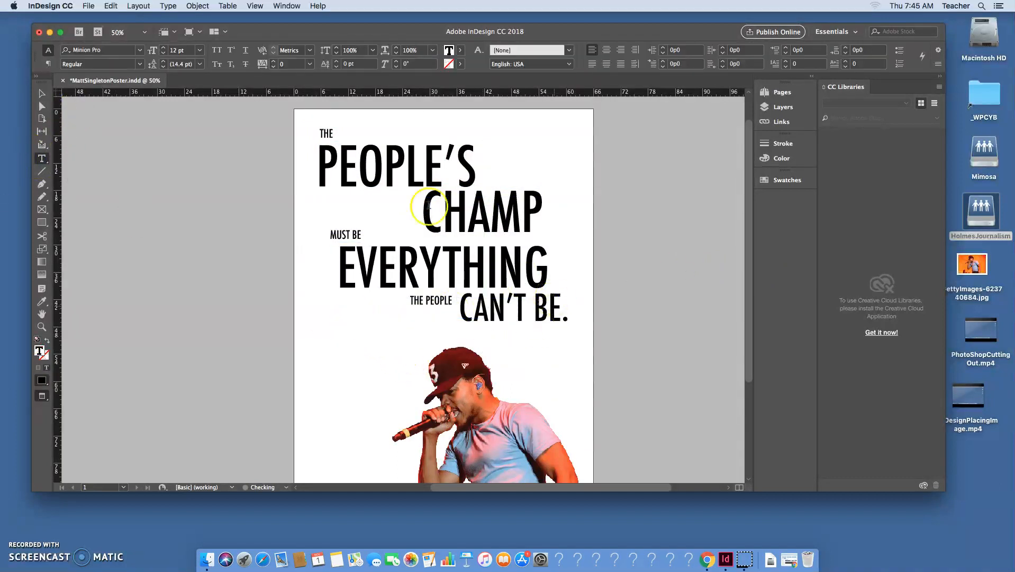
pyautogui.click(199, 51)
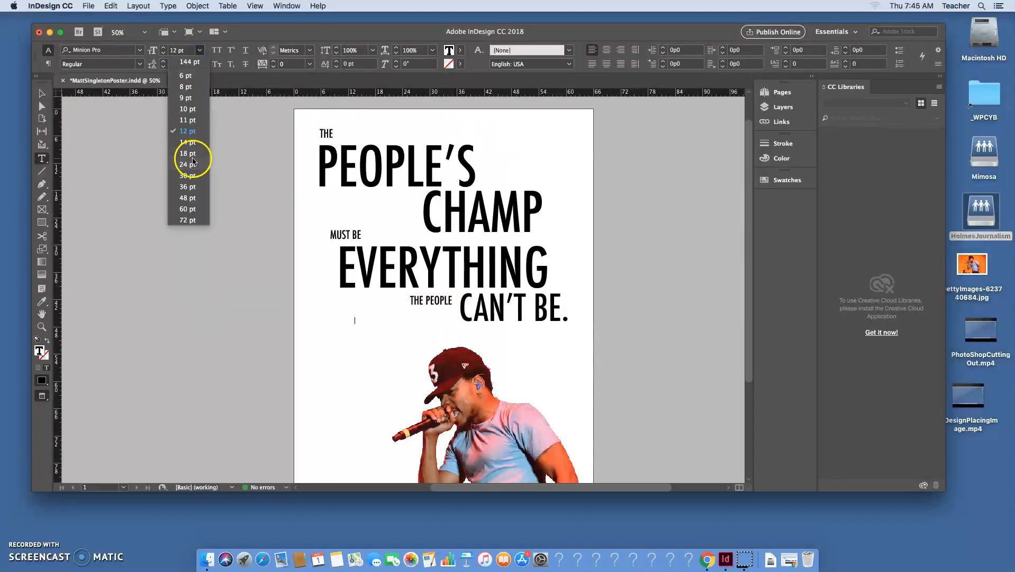
pyautogui.click(186, 153)
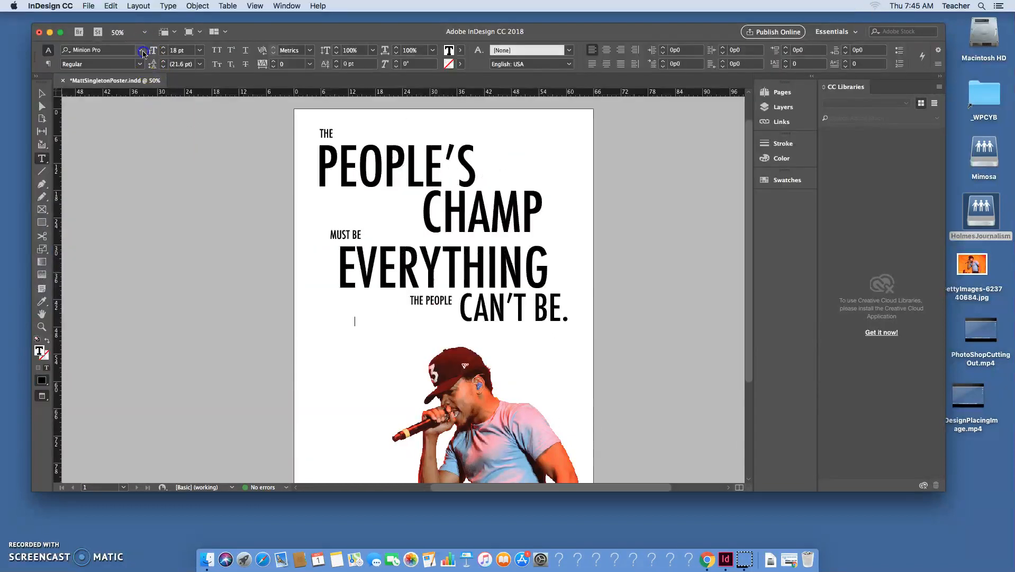
pyautogui.click(140, 49)
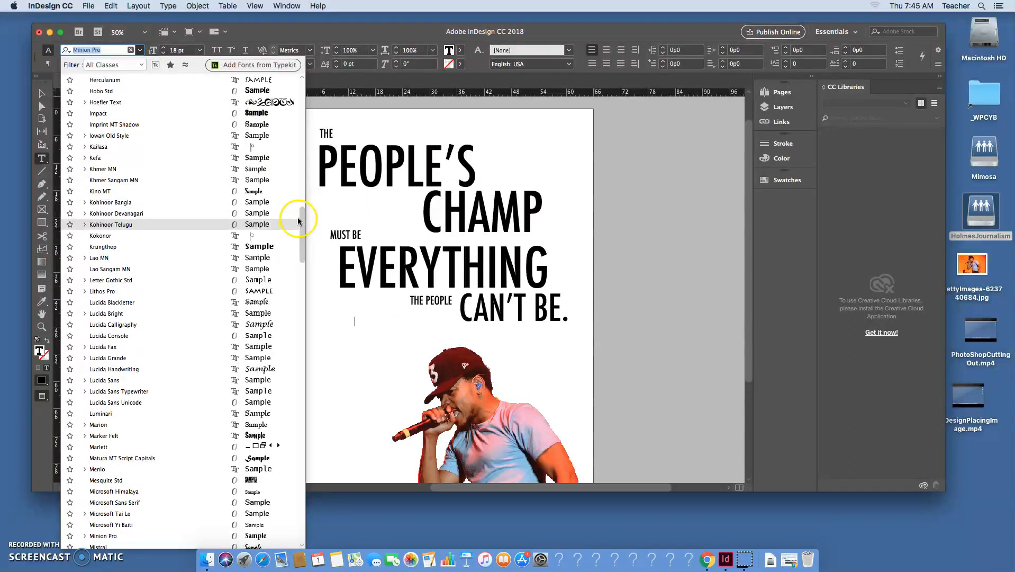
pyautogui.scroll(15, 300, 207)
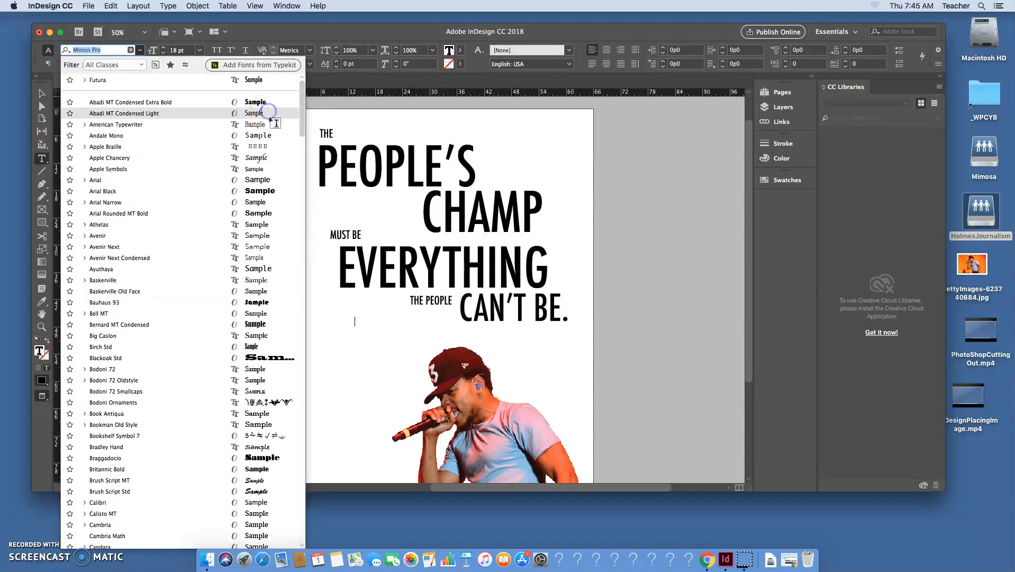
pyautogui.click(269, 113)
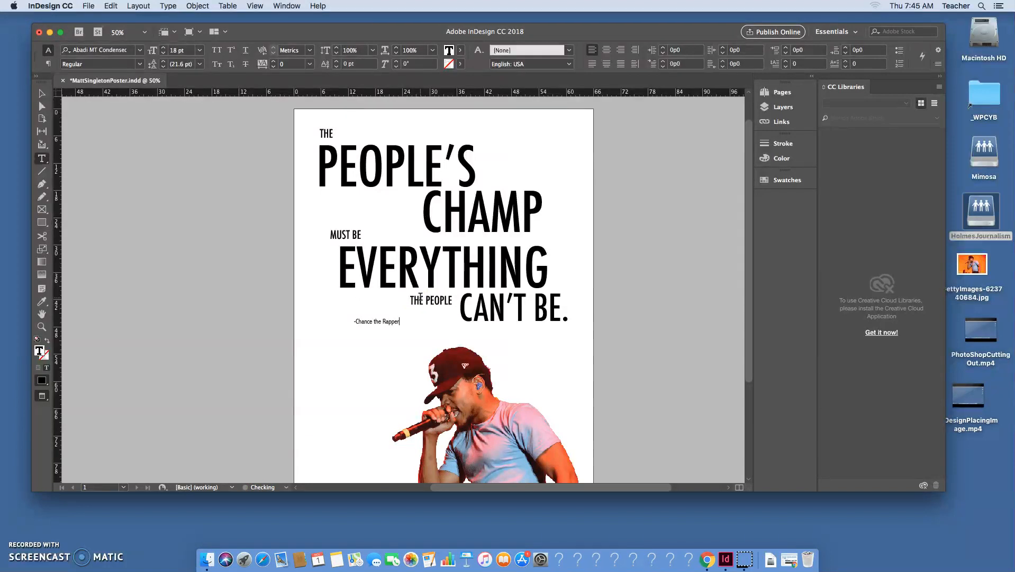
# Step: Move the "-Chance the Rapper" credit directly beneath "CAN'T BE."
pyautogui.click(41, 93)
pyautogui.click(408, 327)
pyautogui.moveTo(409, 327); pyautogui.dragTo(514, 334)
pyautogui.click(630, 344)
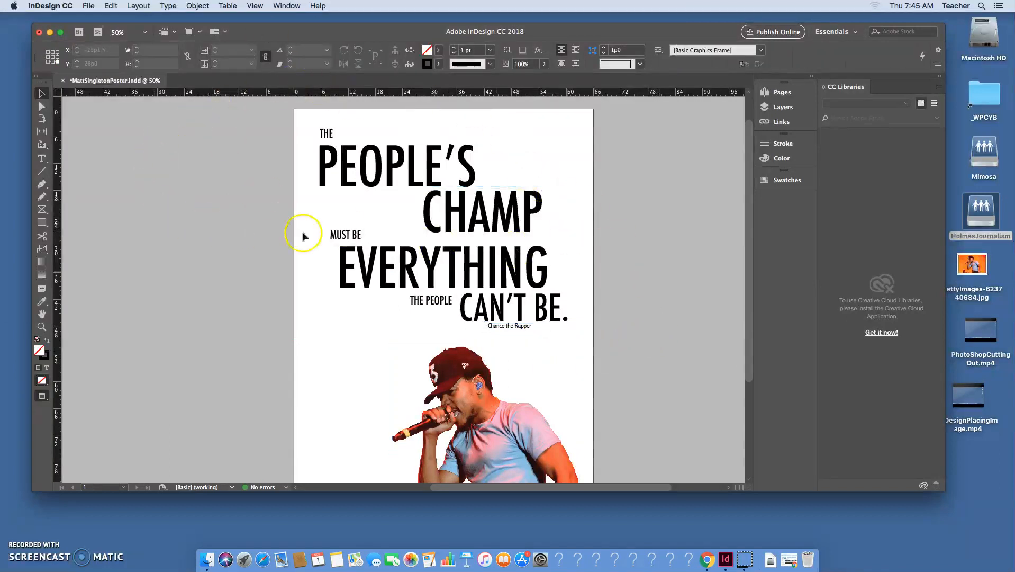
# Step: Check the font and size settings of the "PEOPLE'S" text
pyautogui.doubleClick(364, 156)
pyautogui.moveTo(360, 159); pyautogui.dragTo(455, 174)
pyautogui.click(139, 50)
pyautogui.click(181, 50)
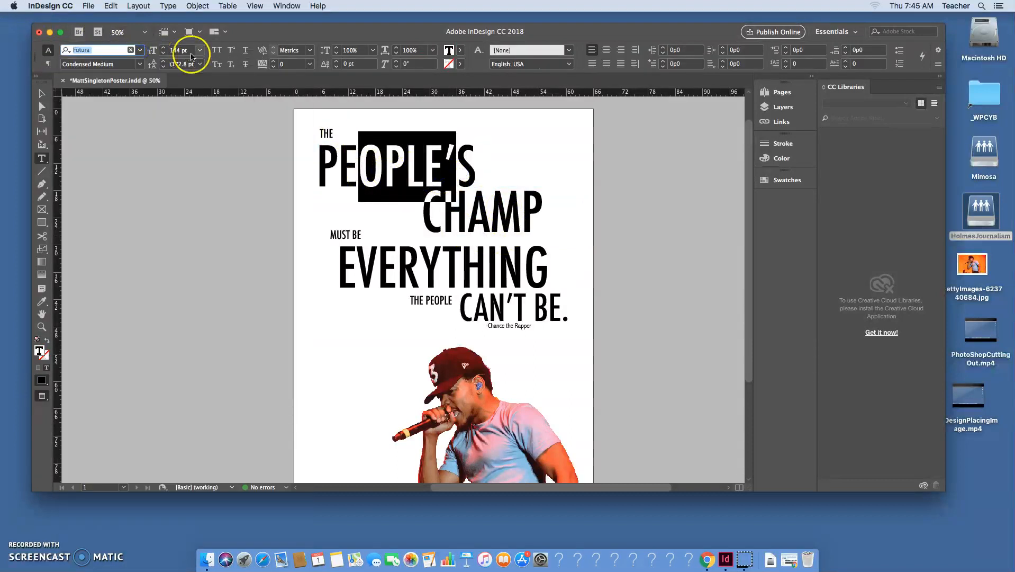
pyautogui.click(199, 50)
pyautogui.click(42, 93)
# Step: Nudge the "PEOPLE'S" frame slightly left
pyautogui.click(299, 146)
pyautogui.click(416, 181)
pyautogui.moveTo(410, 169)
pyautogui.mouseDown()
pyautogui.moveTo(446, 170)
pyautogui.moveTo(406, 169)
pyautogui.mouseUp()
# Step: Try placing "CHAMP" up beside "PEOPLE'S", and undo the move
pyautogui.moveTo(500, 213); pyautogui.dragTo(557, 179)
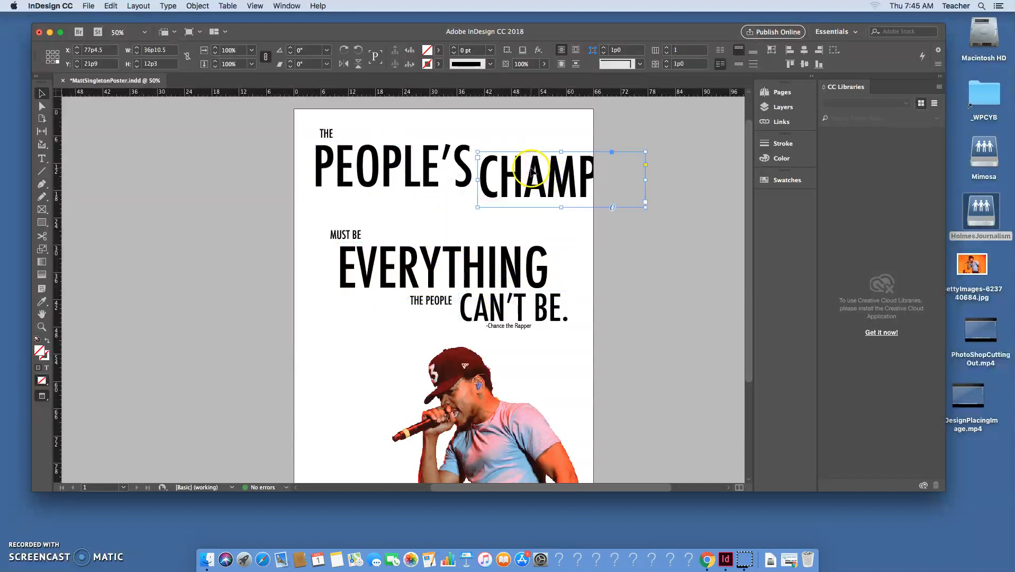
pyautogui.press('super+z')
pyautogui.click(508, 141)
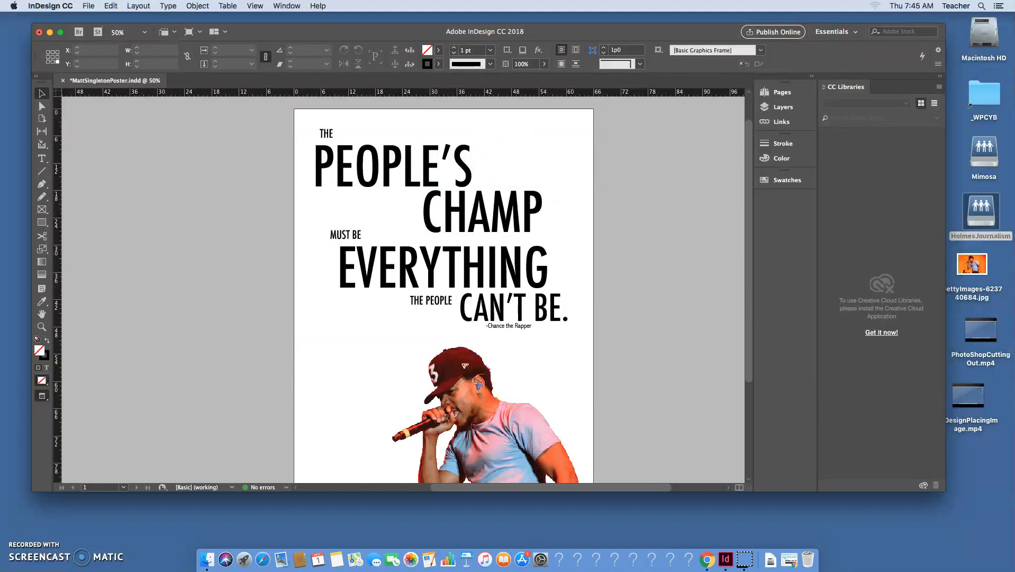
# Step: Save the poster document
pyautogui.click(88, 5)
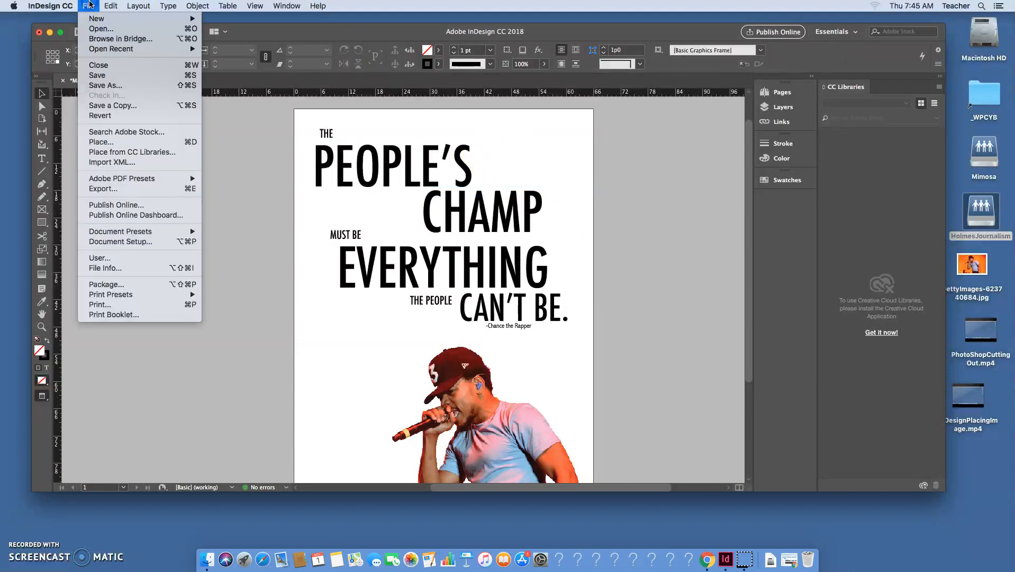
pyautogui.click(118, 76)
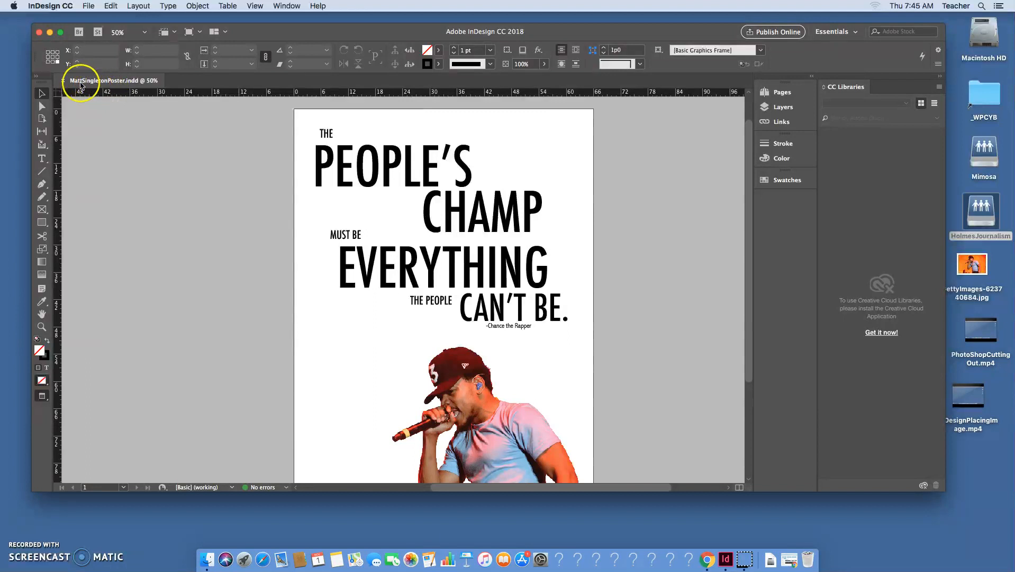